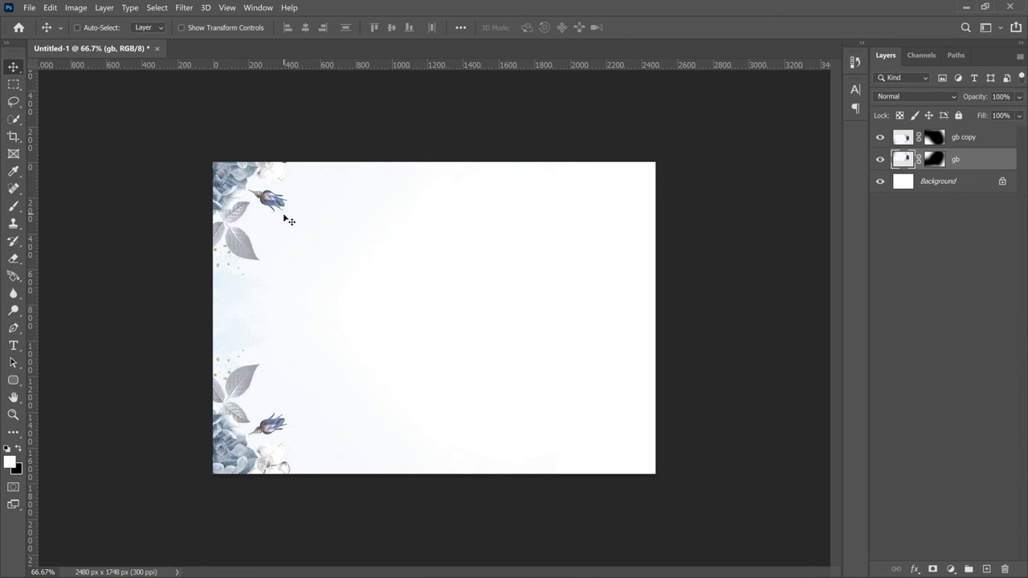
Step: Place the wedding photo 20231126_153141 as an embedded image above the gb copy layer
{"action": "left_click", "coordinate": [991, 144]}
{"action": "left_click", "coordinate": [28, 7]}
{"action": "left_click", "coordinate": [50, 256]}
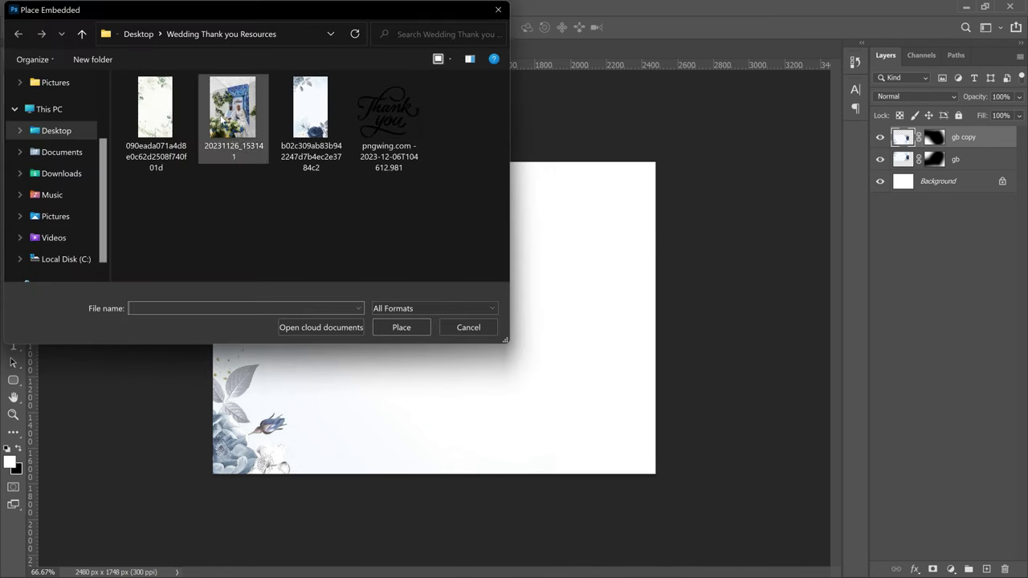
{"action": "double_click", "coordinate": [221, 119]}
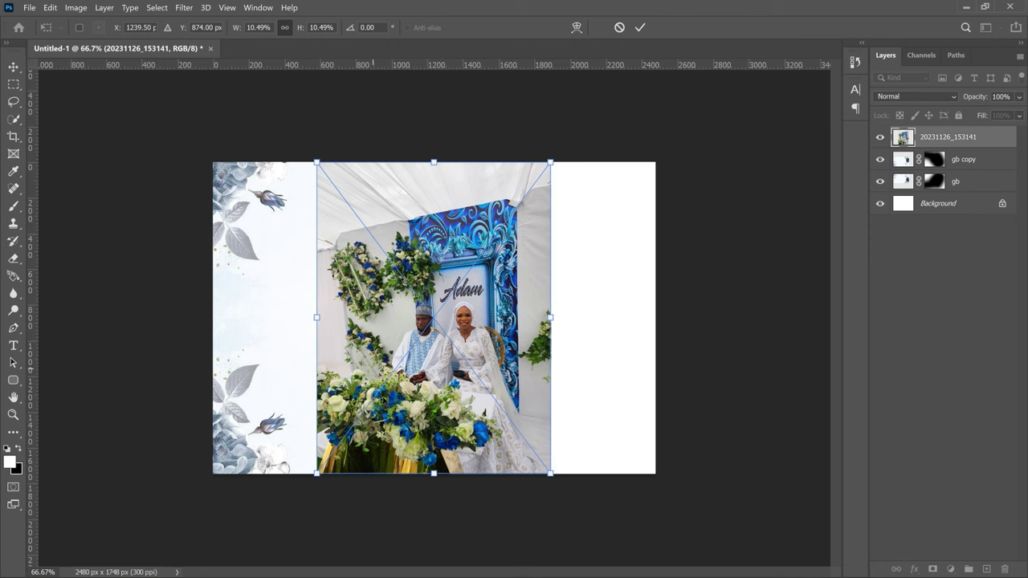
{"action": "key", "text": "Return"}
Step: Move the wedding photo to the right edge of the card and enlarge it slightly beyond the canvas height
{"action": "left_click_drag", "start_coordinate": [476, 274], "coordinate": [595, 254]}
{"action": "key", "text": "ctrl"}
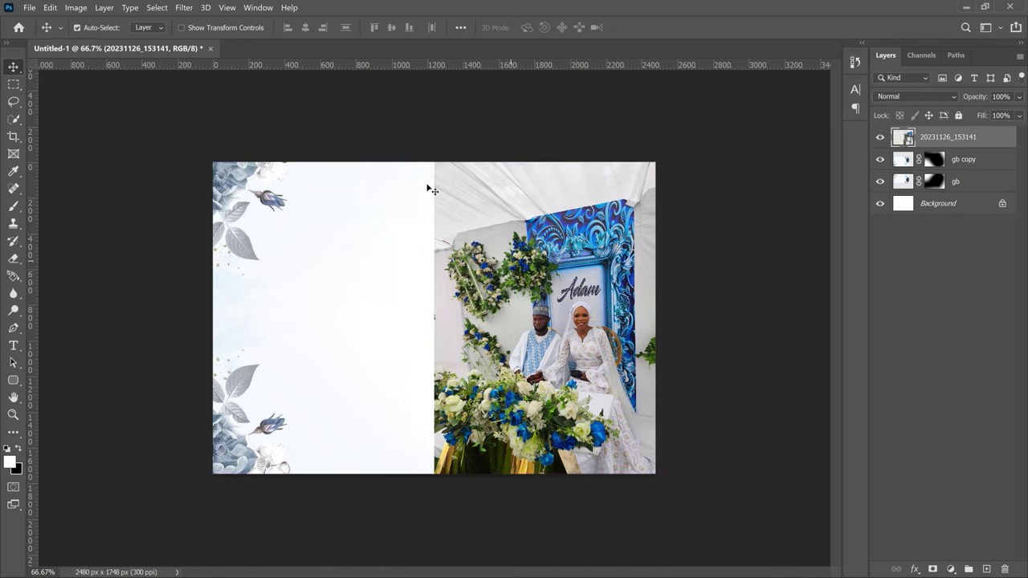
{"action": "key", "text": "ctrl+t"}
{"action": "left_click_drag", "start_coordinate": [434, 162], "coordinate": [400, 146]}
{"action": "left_click_drag", "start_coordinate": [414, 473], "coordinate": [399, 492]}
{"action": "key", "text": "Return"}
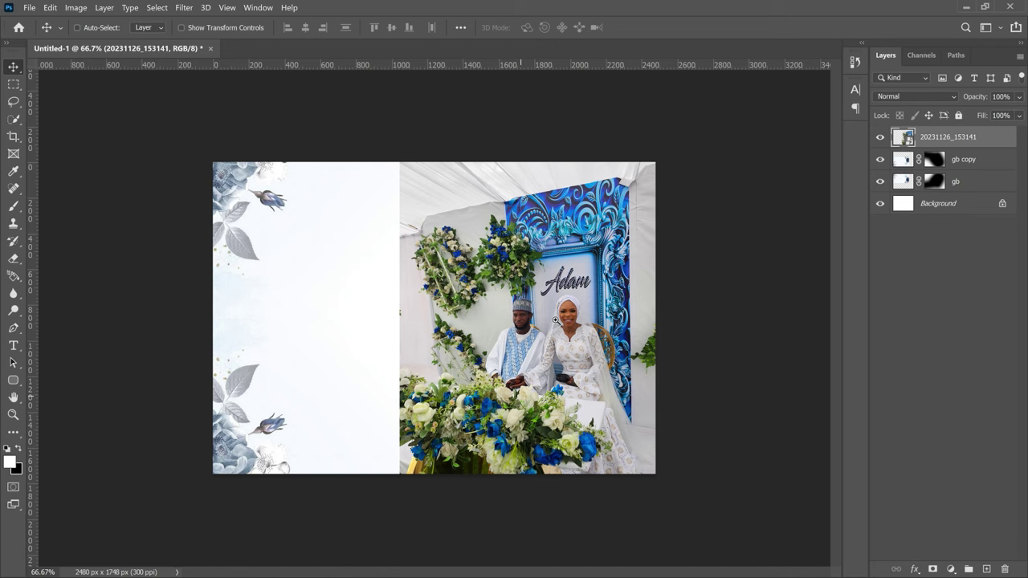
Step: Open the wedding photo in the Camera Raw Filter and frame the couple at 200%
{"action": "key", "text": "ctrl+plus"}
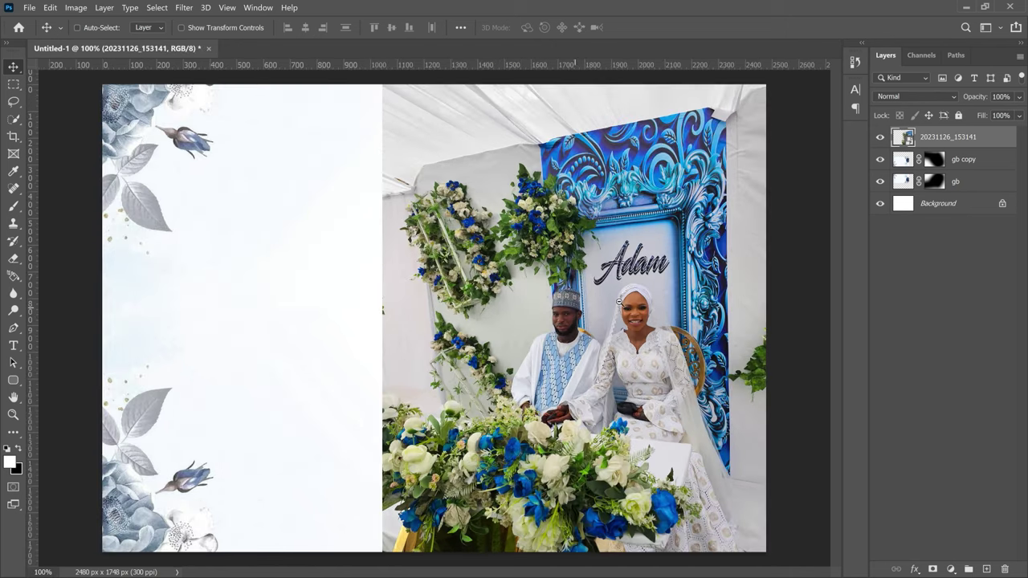
{"action": "key", "text": "z"}
{"action": "key", "text": "ctrl+minus"}
{"action": "key", "text": "ctrl+plus"}
{"action": "left_click", "coordinate": [184, 9]}
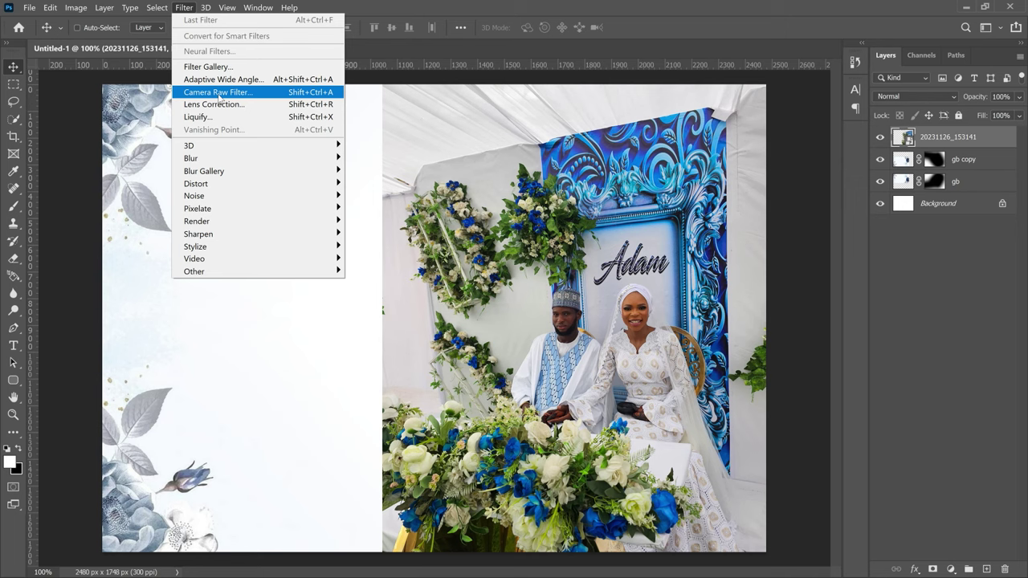
{"action": "left_click", "coordinate": [219, 92]}
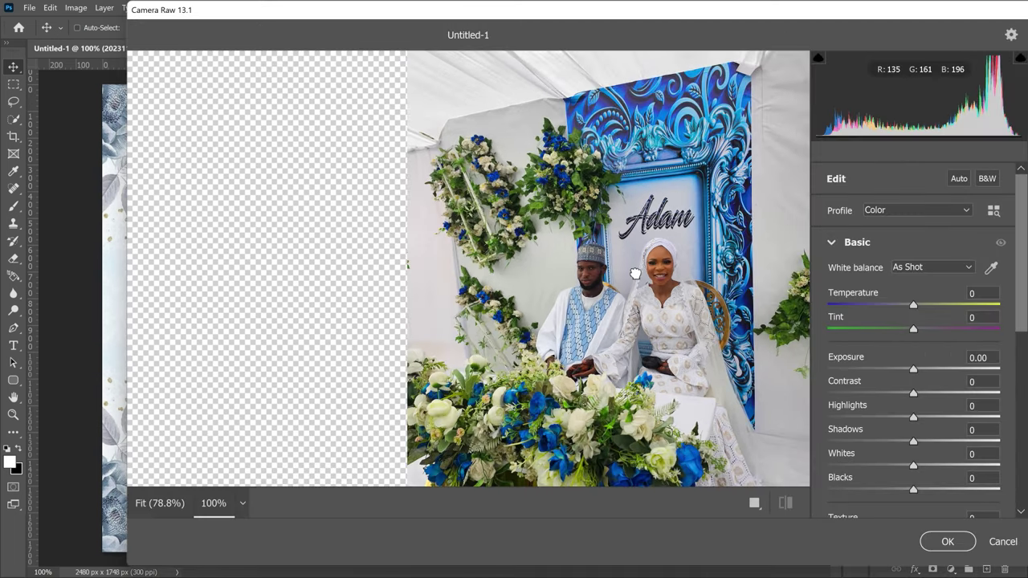
{"action": "left_click_drag", "start_coordinate": [636, 274], "coordinate": [468, 289]}
{"action": "left_click", "coordinate": [245, 504]}
{"action": "left_click", "coordinate": [266, 382]}
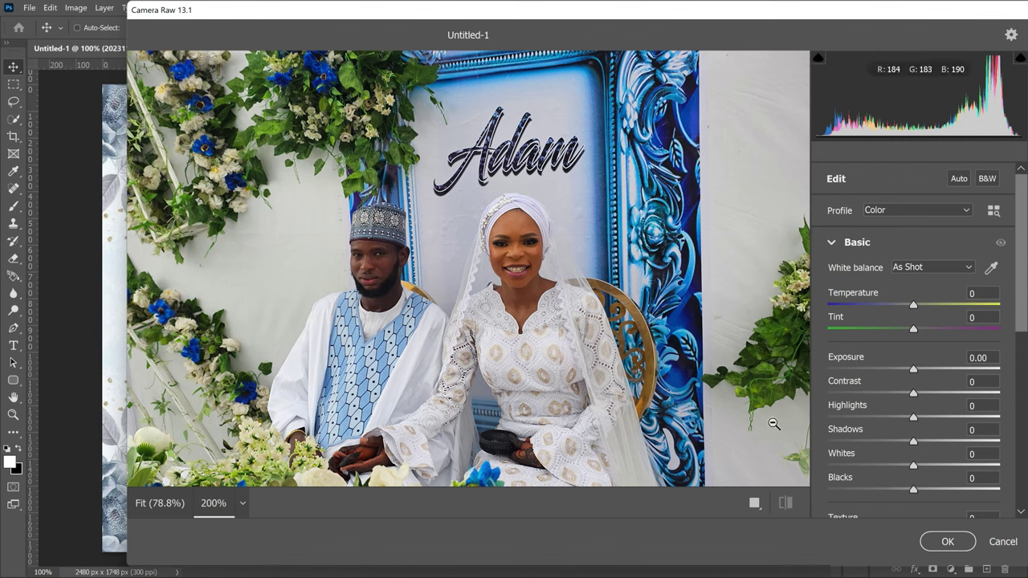
Step: Set the photo's Shadows to +39 and Contrast to +9
{"action": "left_click_drag", "start_coordinate": [916, 441], "coordinate": [941, 443]}
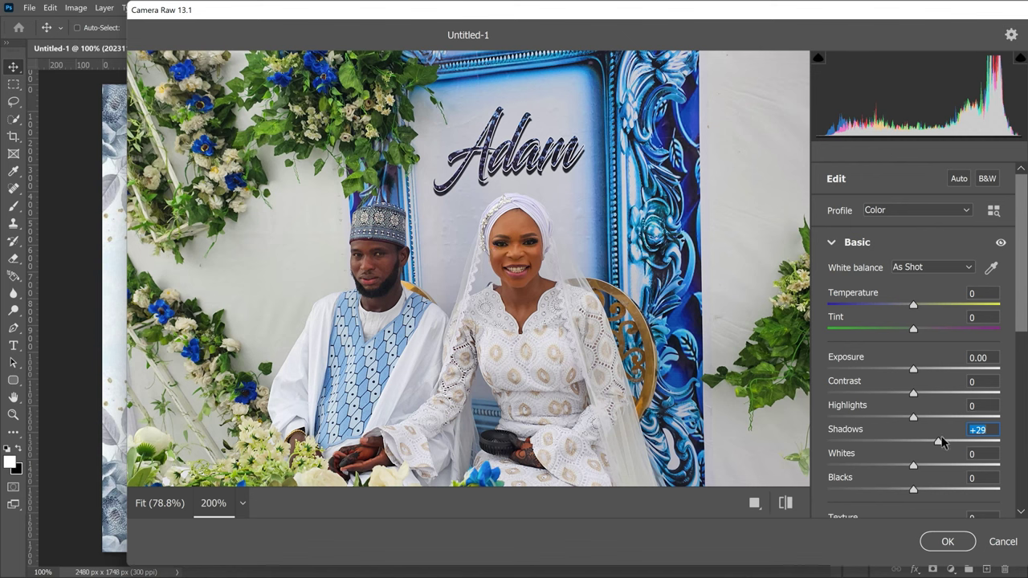
{"action": "left_click_drag", "start_coordinate": [940, 443], "coordinate": [952, 442]}
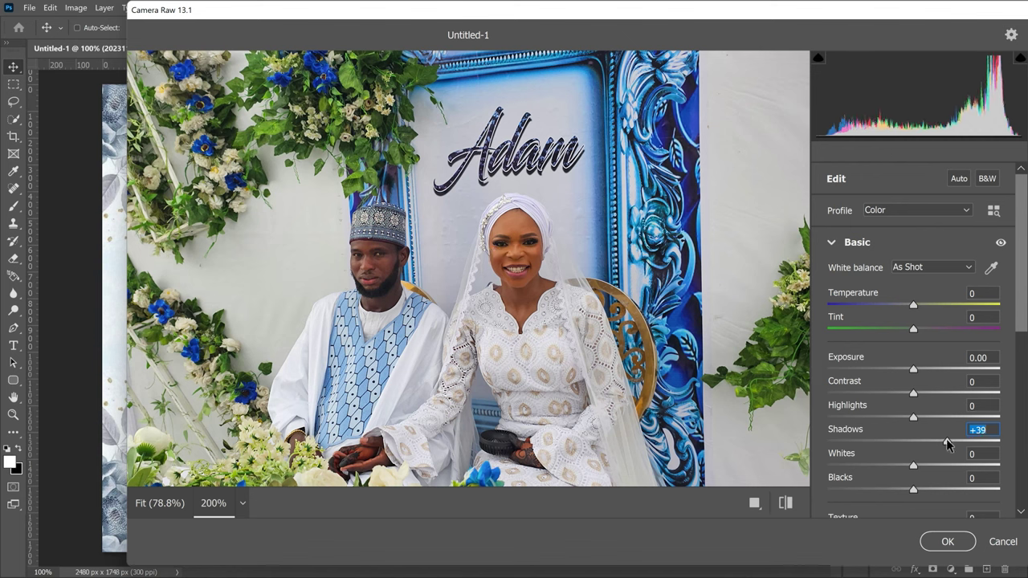
{"action": "left_click_drag", "start_coordinate": [913, 393], "coordinate": [923, 393]}
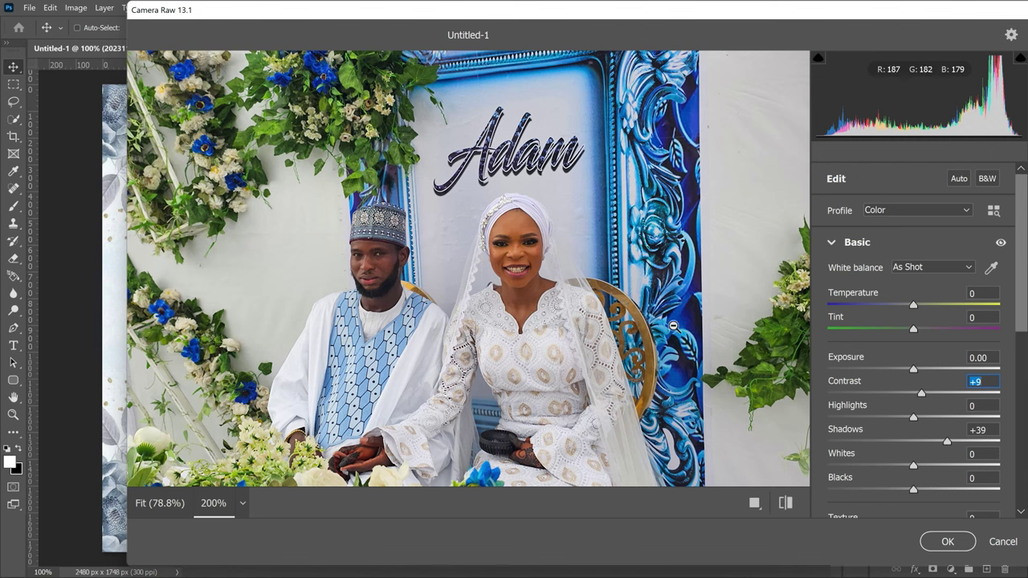
Step: Soften the photo by setting Clarity to -25
{"action": "scroll", "coordinate": [900, 354], "scroll_direction": "down", "scroll_amount": 2}
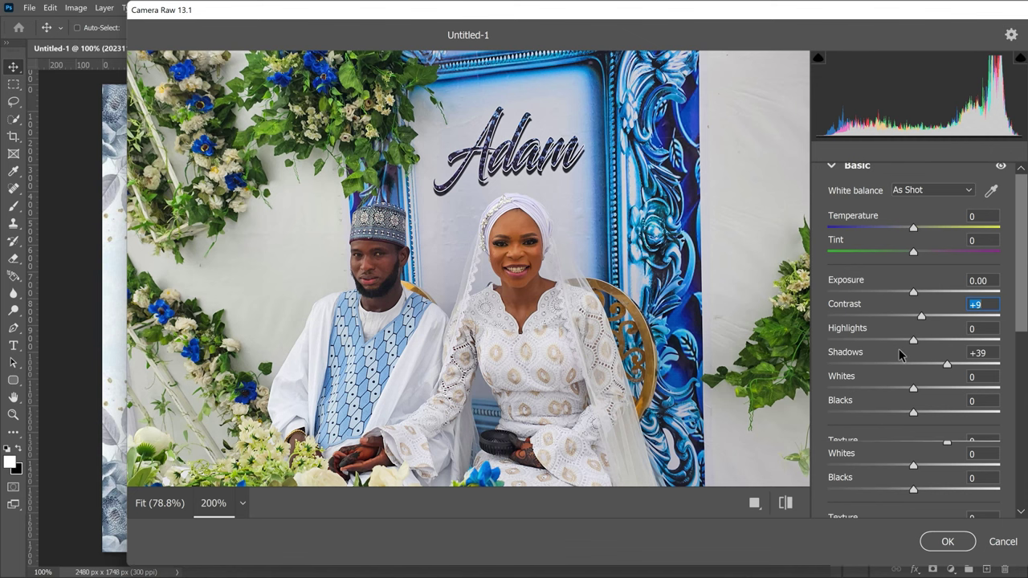
{"action": "scroll", "coordinate": [900, 353], "scroll_direction": "down", "scroll_amount": 2}
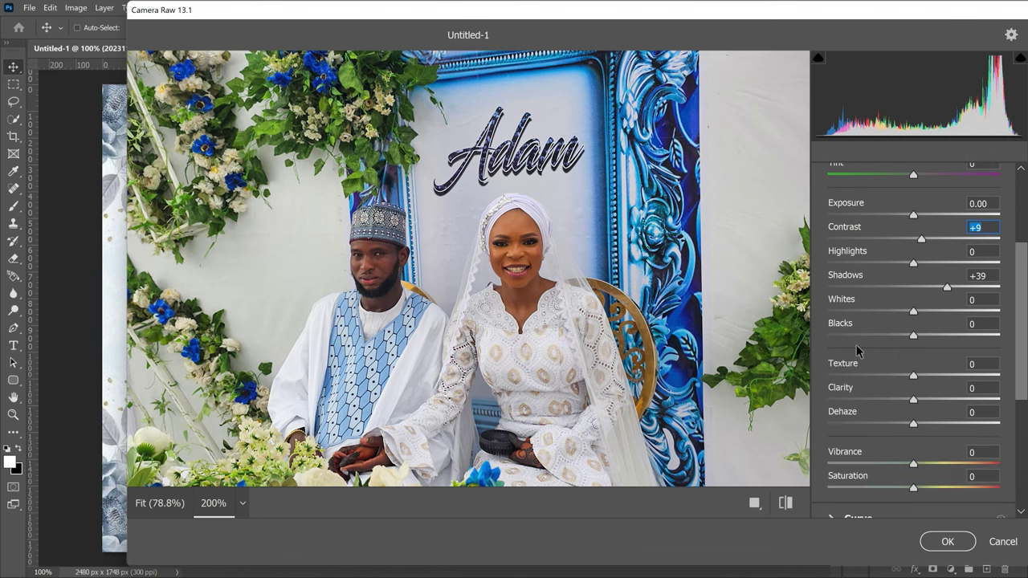
{"action": "left_click", "coordinate": [917, 400]}
{"action": "mouse_move", "coordinate": [917, 402]}
{"action": "left_mouse_down"}
{"action": "mouse_move", "coordinate": [926, 400]}
{"action": "mouse_move", "coordinate": [899, 400]}
{"action": "left_mouse_up"}
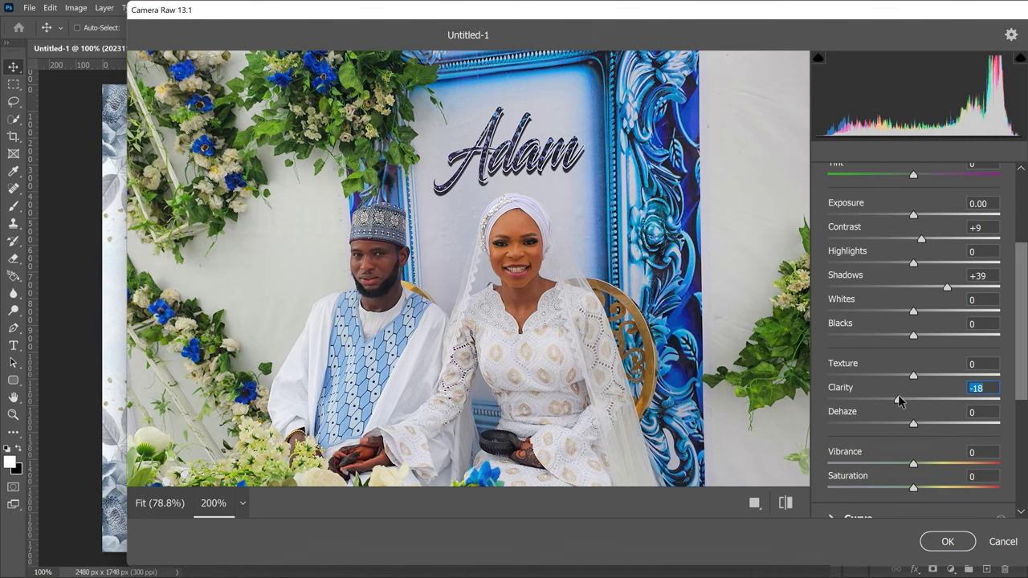
{"action": "left_click_drag", "start_coordinate": [904, 397], "coordinate": [858, 401]}
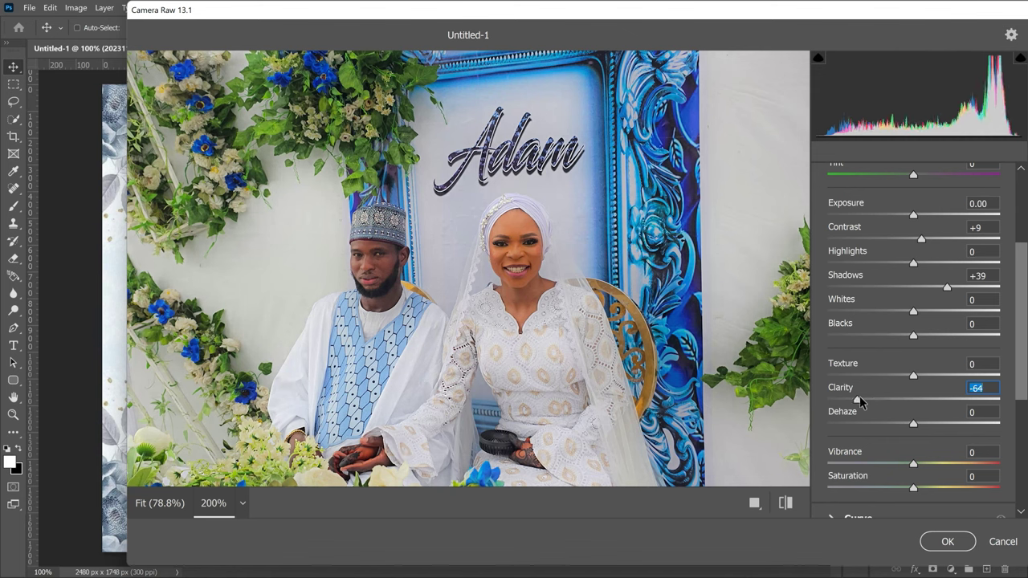
{"action": "left_click_drag", "start_coordinate": [862, 396], "coordinate": [892, 400]}
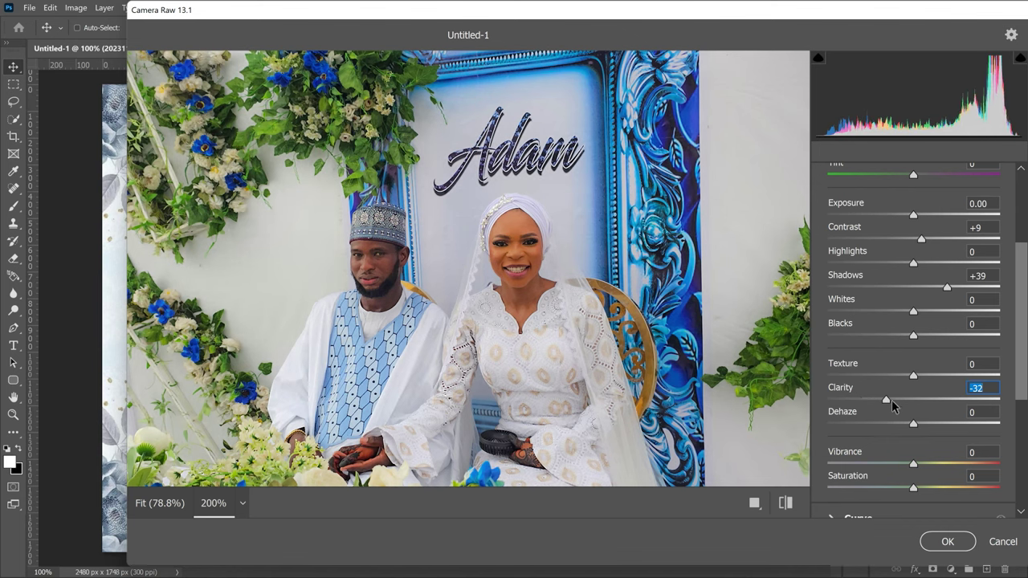
Step: Set the photo's Vibrance to +9, leaving Saturation at 0
{"action": "scroll", "coordinate": [892, 400], "scroll_direction": "down", "scroll_amount": 2}
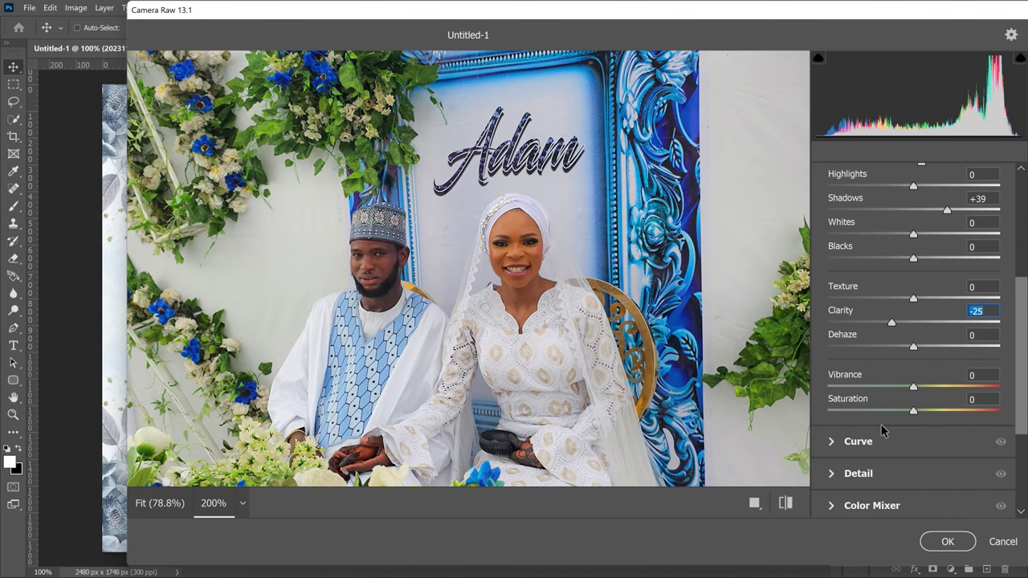
{"action": "mouse_move", "coordinate": [915, 411]}
{"action": "left_mouse_down"}
{"action": "mouse_move", "coordinate": [941, 414]}
{"action": "mouse_move", "coordinate": [914, 412]}
{"action": "left_mouse_up"}
{"action": "left_click_drag", "start_coordinate": [916, 389], "coordinate": [925, 392]}
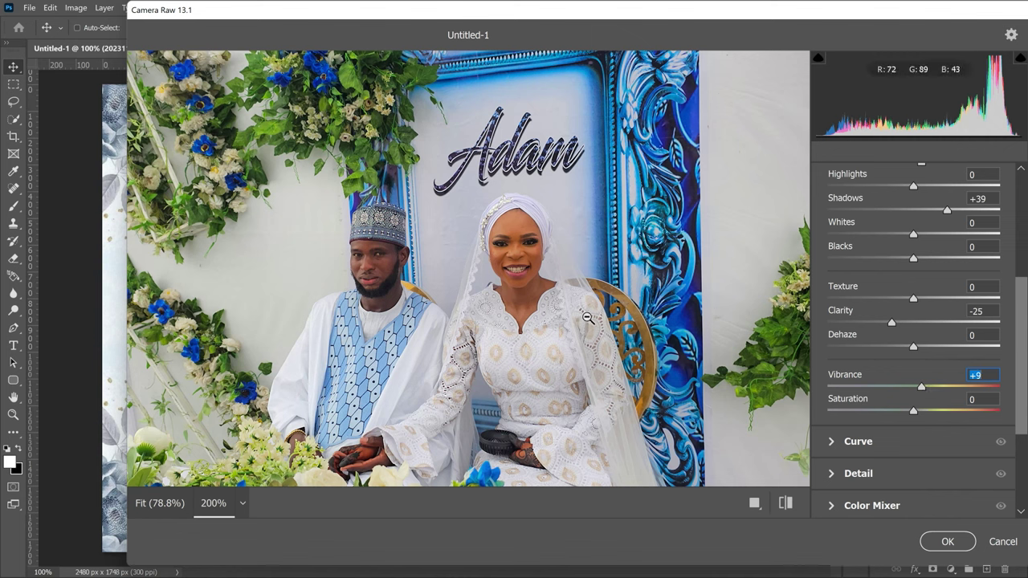
Step: Set the photo's Sharpening to 15 in the Detail settings
{"action": "scroll", "coordinate": [913, 468], "scroll_direction": "down", "scroll_amount": 4}
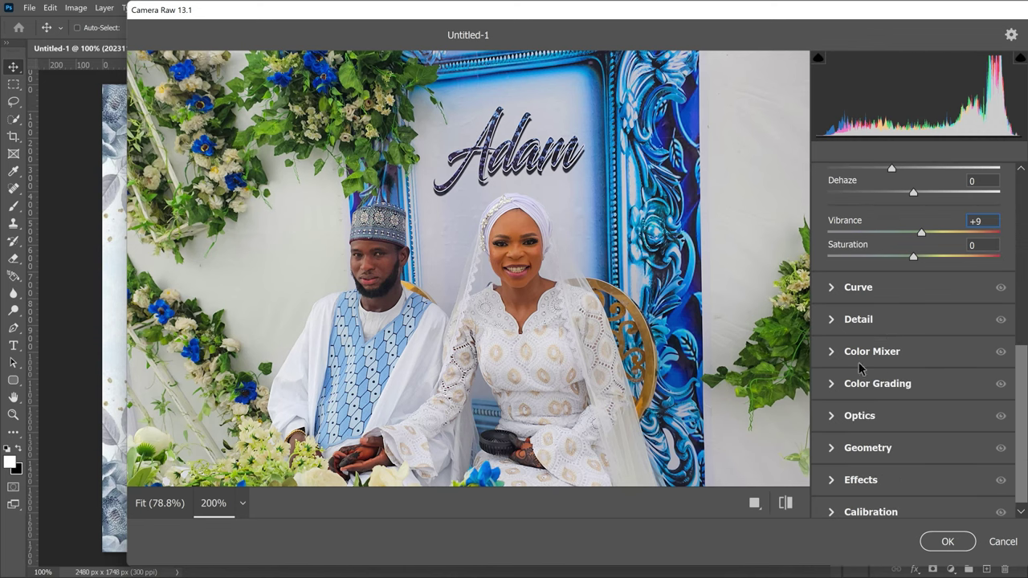
{"action": "left_click", "coordinate": [858, 320]}
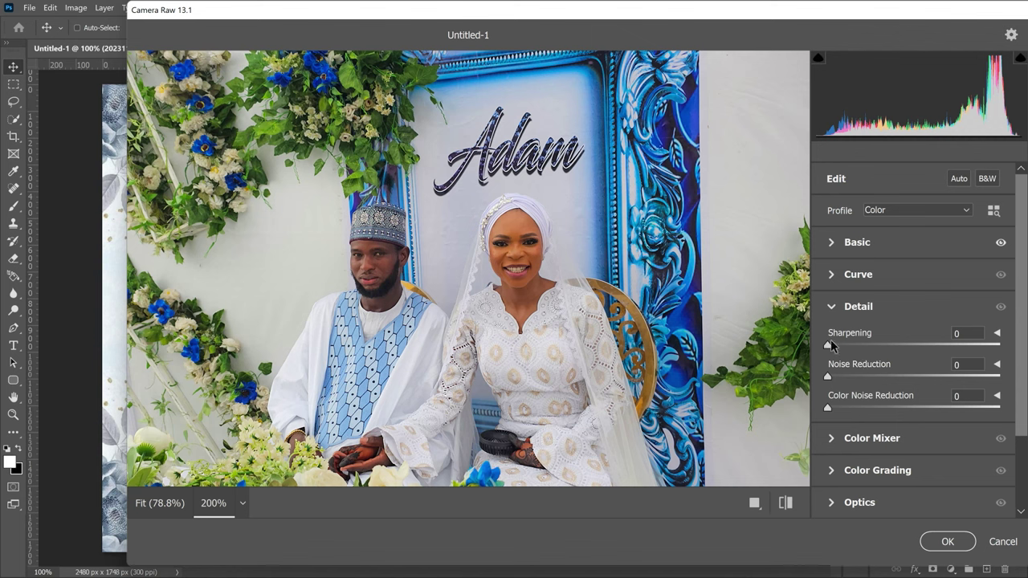
{"action": "left_click_drag", "start_coordinate": [830, 346], "coordinate": [845, 348]}
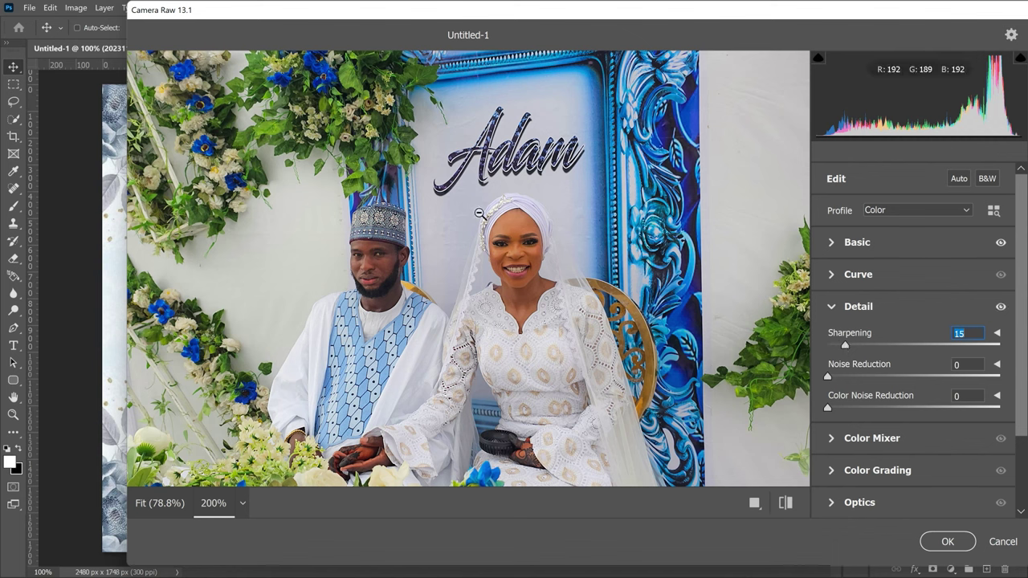
Step: Tint the photo's midtones very slightly toward green with Color Grading and apply the Camera Raw adjustments
{"action": "scroll", "coordinate": [940, 384], "scroll_direction": "down", "scroll_amount": 3}
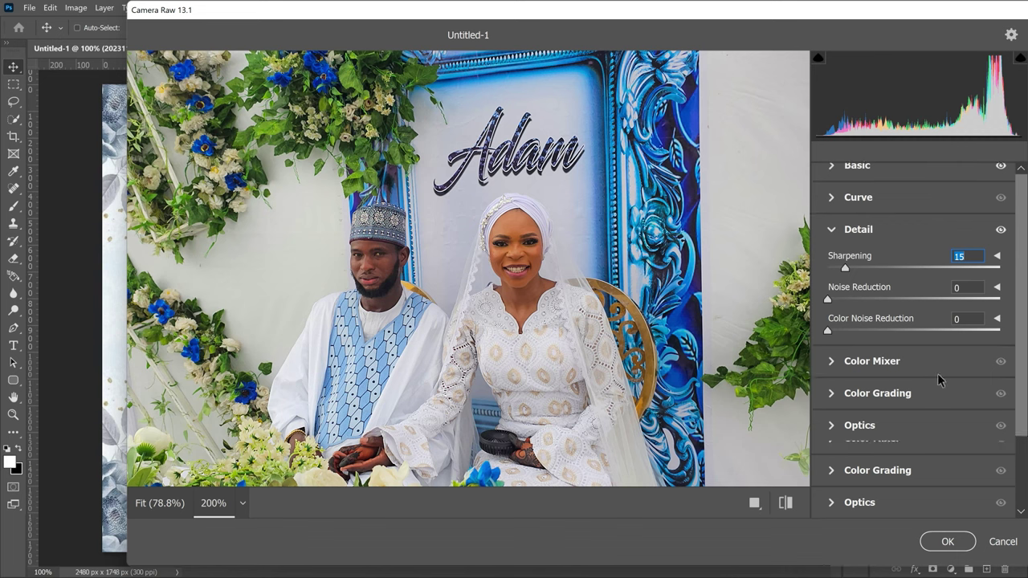
{"action": "left_click", "coordinate": [867, 374]}
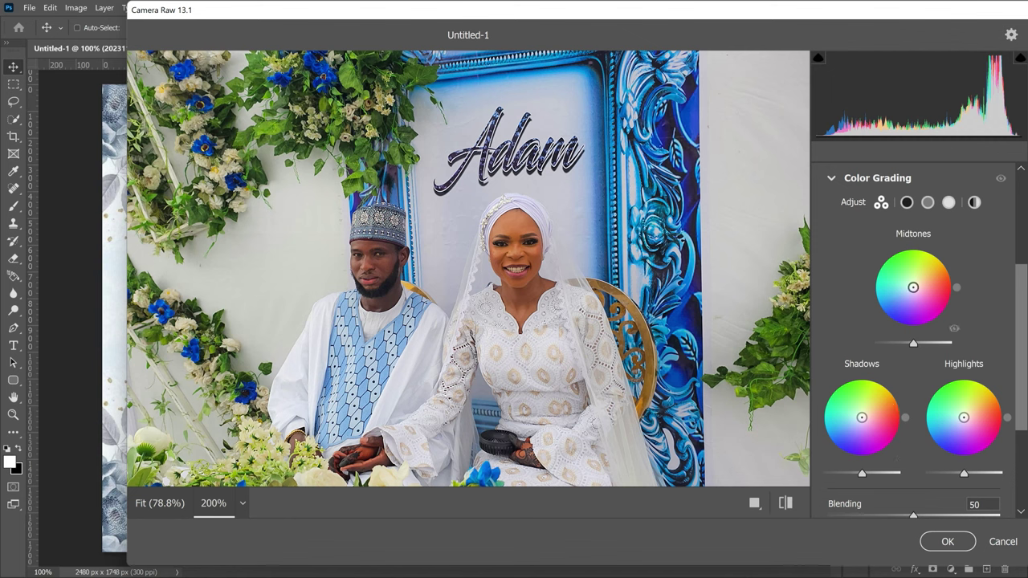
{"action": "mouse_move", "coordinate": [914, 287]}
{"action": "left_mouse_down"}
{"action": "mouse_move", "coordinate": [930, 297]}
{"action": "mouse_move", "coordinate": [915, 278]}
{"action": "mouse_move", "coordinate": [913, 289]}
{"action": "left_mouse_up"}
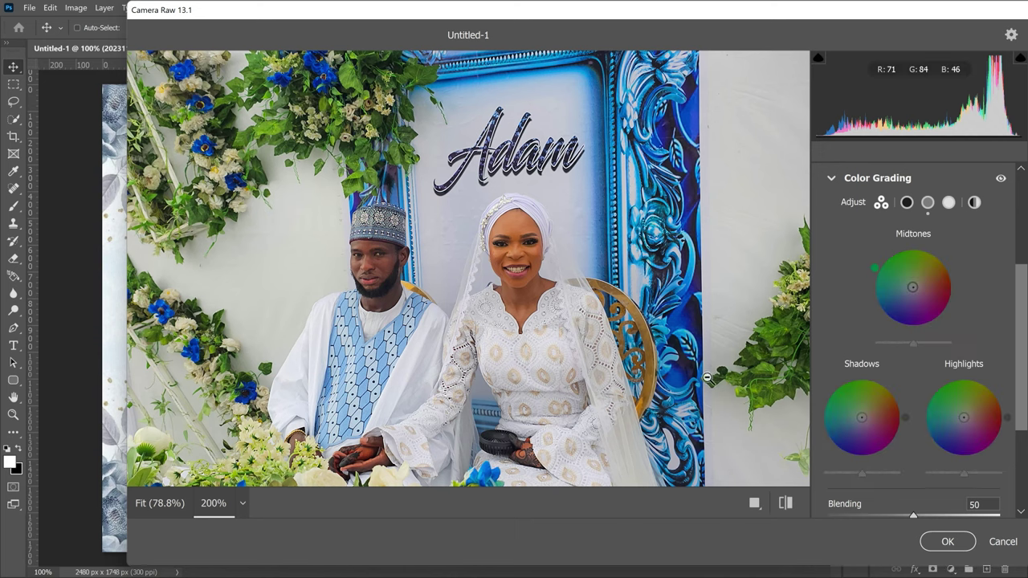
{"action": "key", "text": "backslash"}
{"action": "key", "text": "backslash"}
{"action": "left_click", "coordinate": [947, 542]}
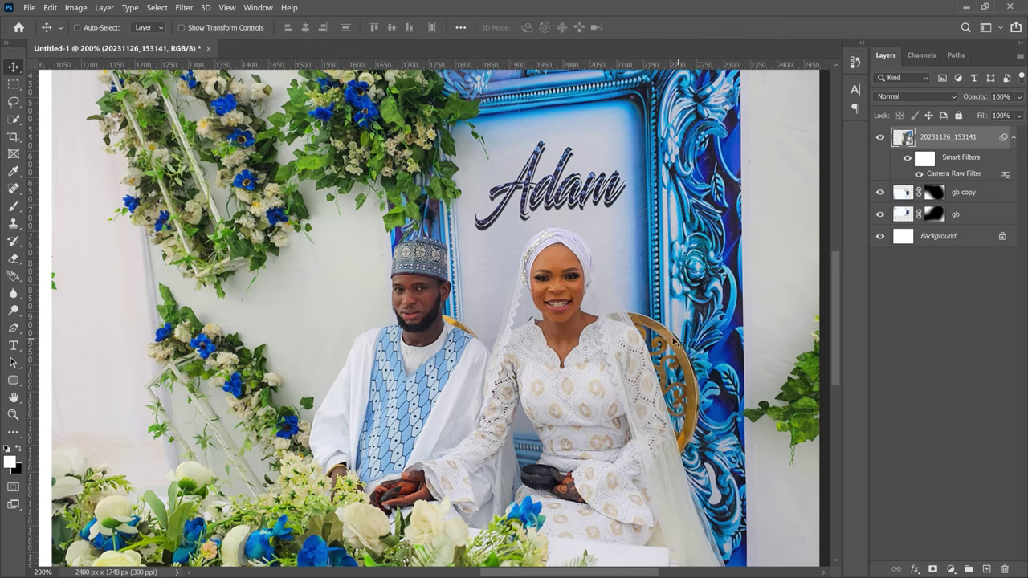
Step: Compare the couple's photo with and without the Camera Raw adjustments
{"action": "key", "text": "ctrl+z"}
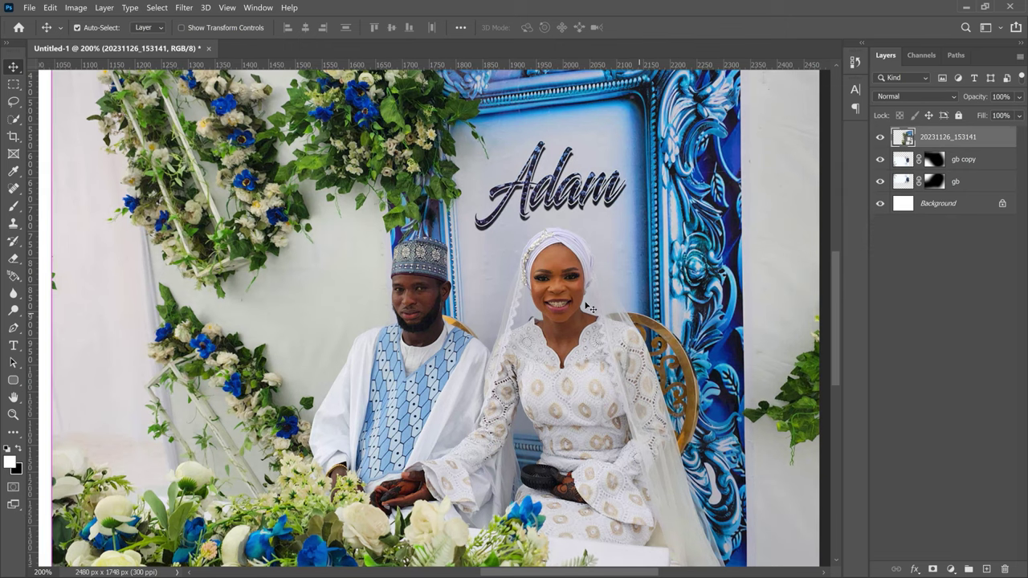
{"action": "key", "text": "ctrl+shift+z"}
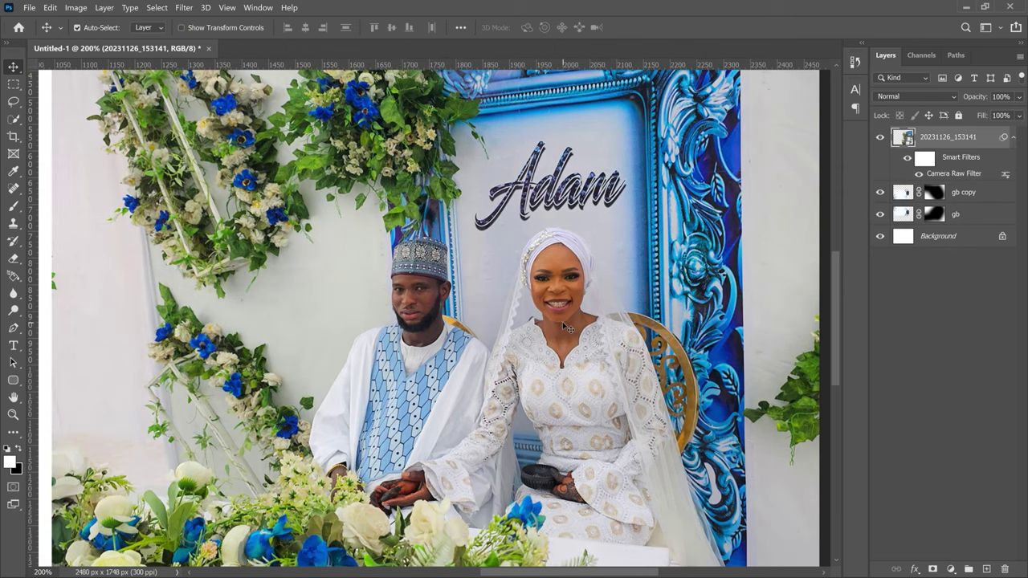
{"action": "key", "text": "z"}
{"action": "left_click", "coordinate": [562, 321], "text": "alt"}
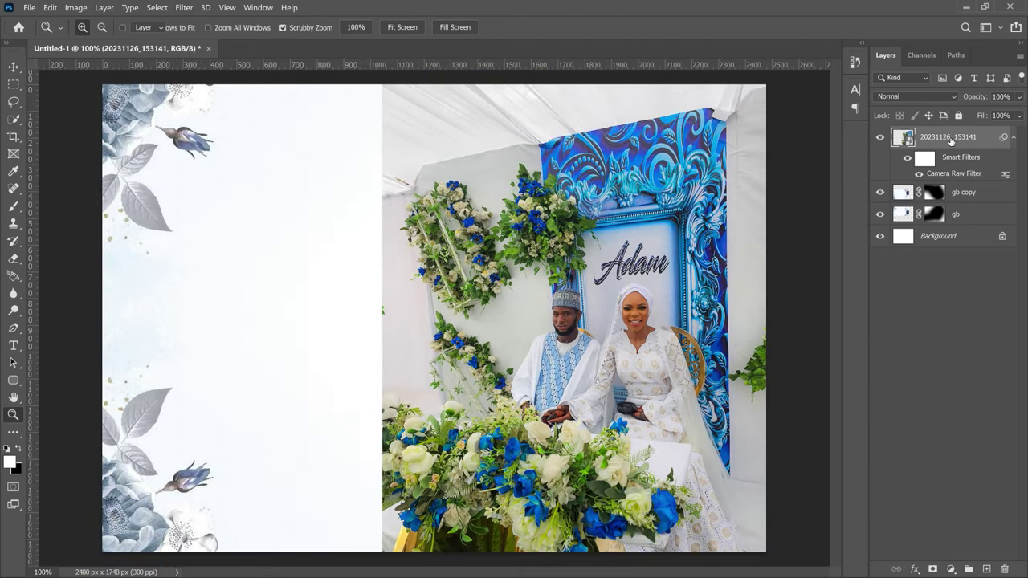
Step: Rasterize the 20231126_153141 photo layer together with its Camera Raw smart filter
{"action": "key", "text": "v"}
{"action": "right_click", "coordinate": [950, 137]}
{"action": "left_click", "coordinate": [794, 266]}
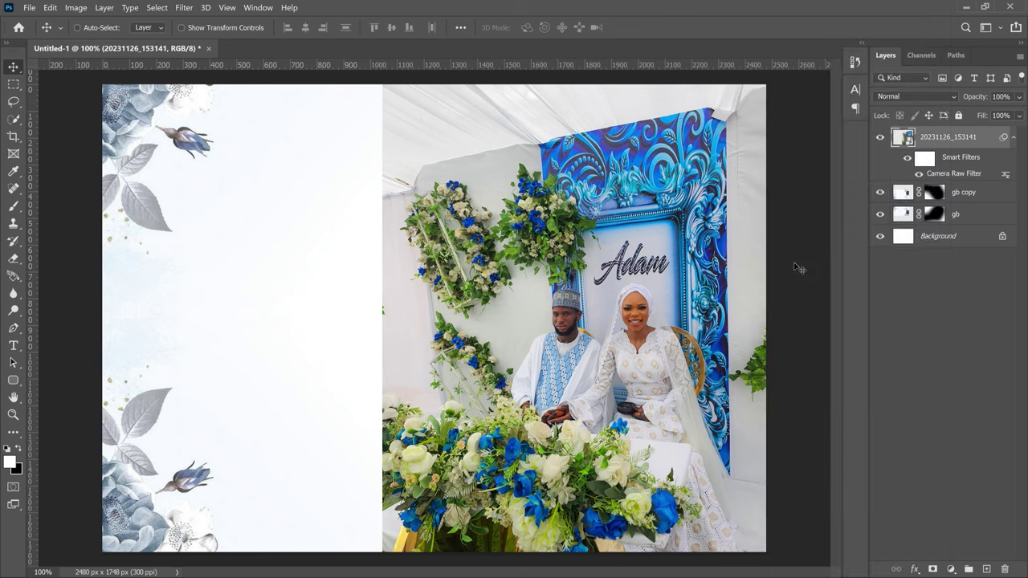
Step: Apply Levels to the photo with the RGB input black point at 14 and white point at 209
{"action": "key", "text": "ctrl+l"}
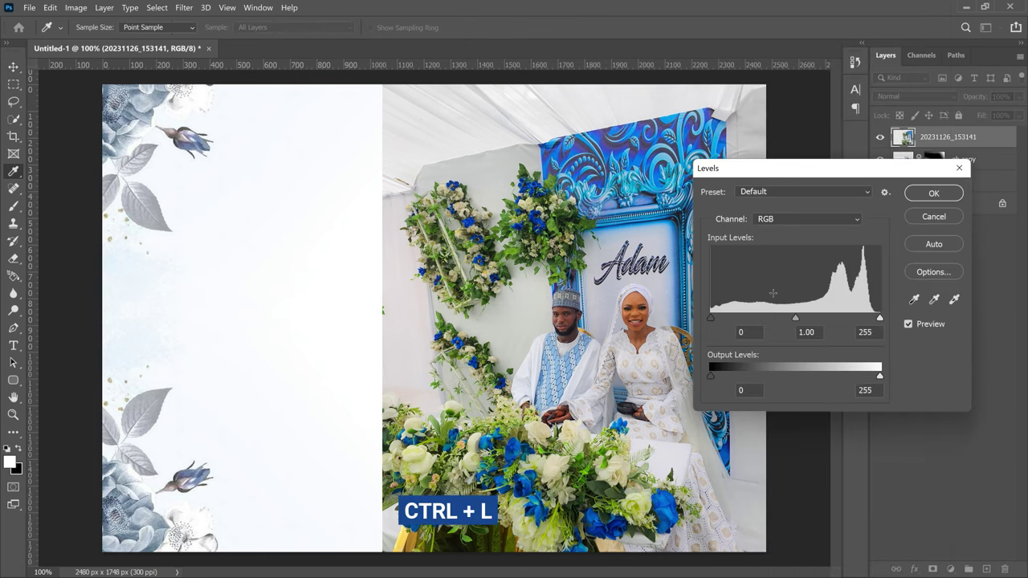
{"action": "left_click_drag", "start_coordinate": [881, 321], "coordinate": [849, 317]}
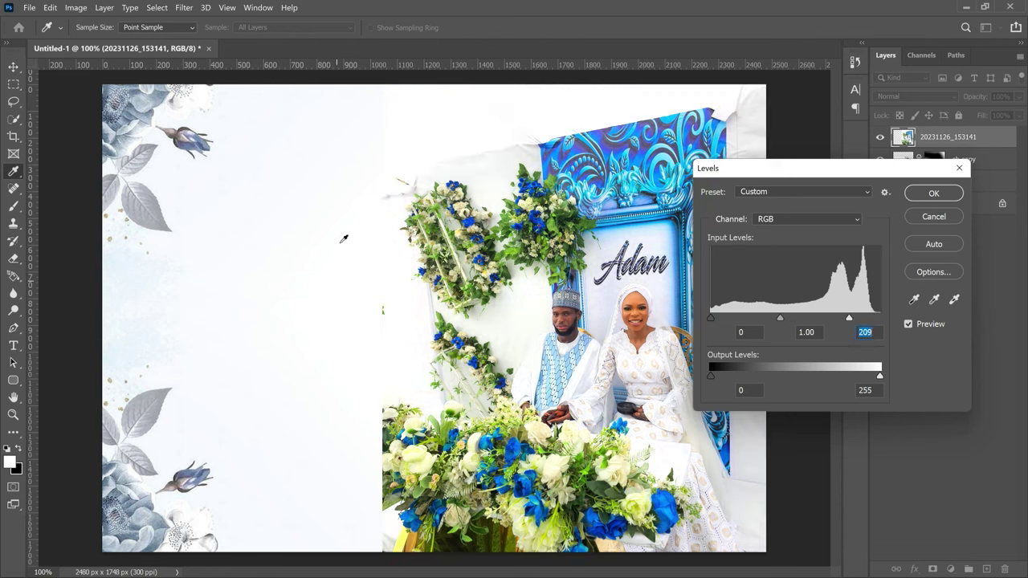
{"action": "left_click", "coordinate": [713, 320]}
{"action": "left_click_drag", "start_coordinate": [713, 320], "coordinate": [719, 320]}
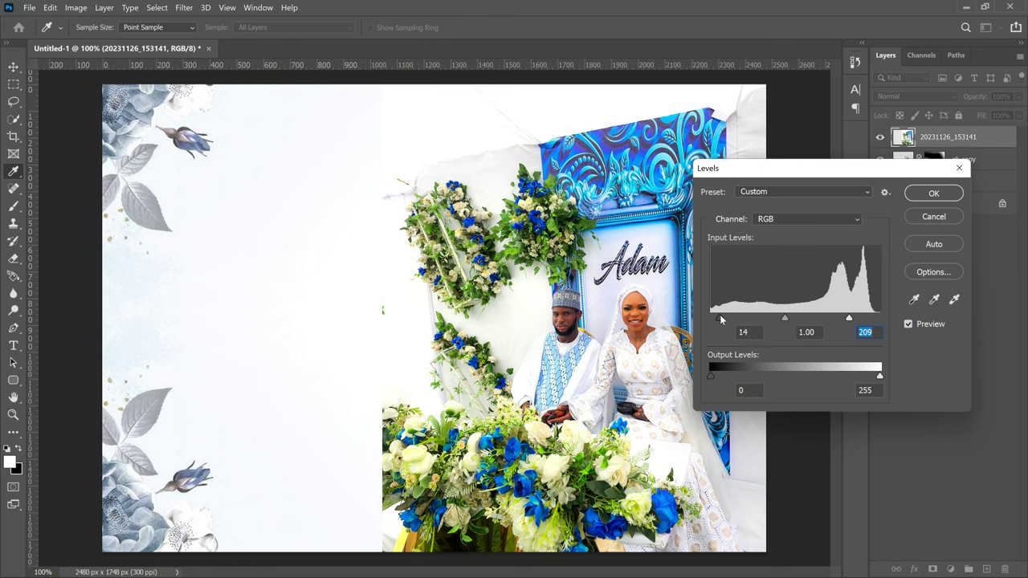
{"action": "key", "text": "Return"}
Step: Examine the brightened photo of the couple up close and within the whole card
{"action": "key", "text": "z"}
{"action": "left_click", "coordinate": [659, 320]}
{"action": "left_click", "coordinate": [660, 319]}
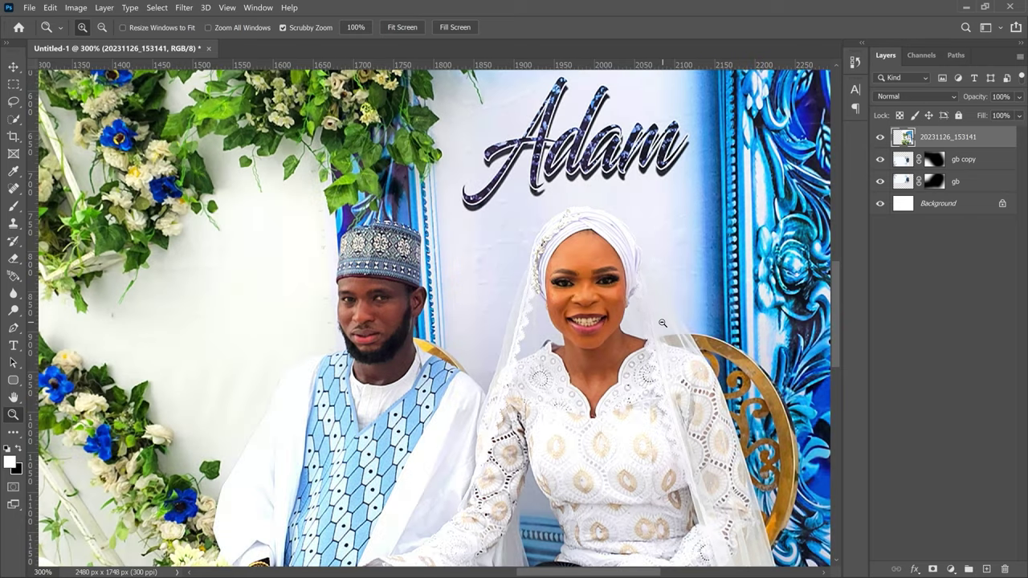
{"action": "left_click", "coordinate": [661, 321], "text": "alt"}
{"action": "left_click", "coordinate": [661, 320], "text": "alt"}
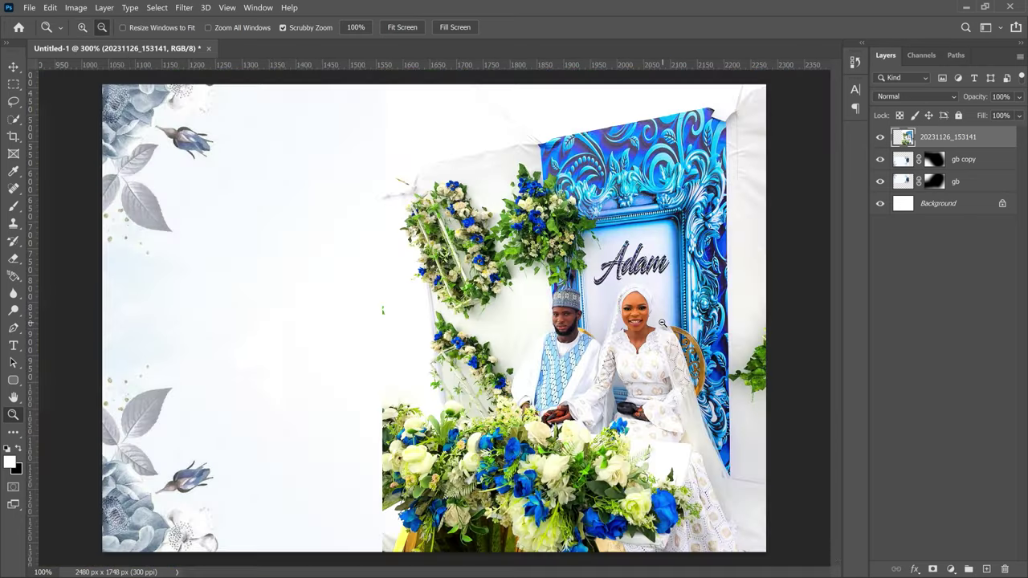
{"action": "left_click", "coordinate": [662, 323], "text": "alt"}
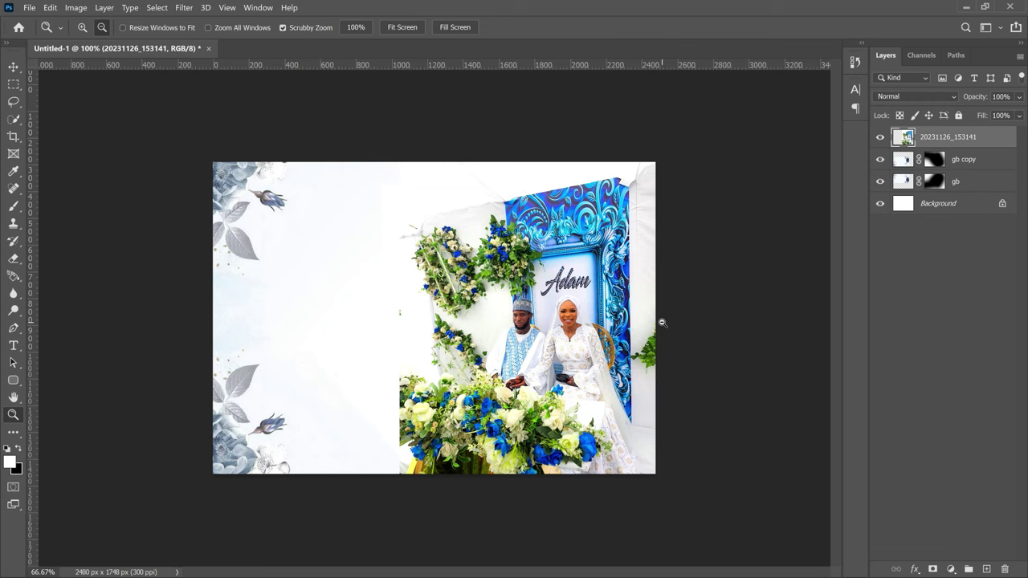
{"action": "left_click", "coordinate": [662, 323]}
{"action": "left_click", "coordinate": [662, 323]}
{"action": "left_click", "coordinate": [662, 323], "text": "alt"}
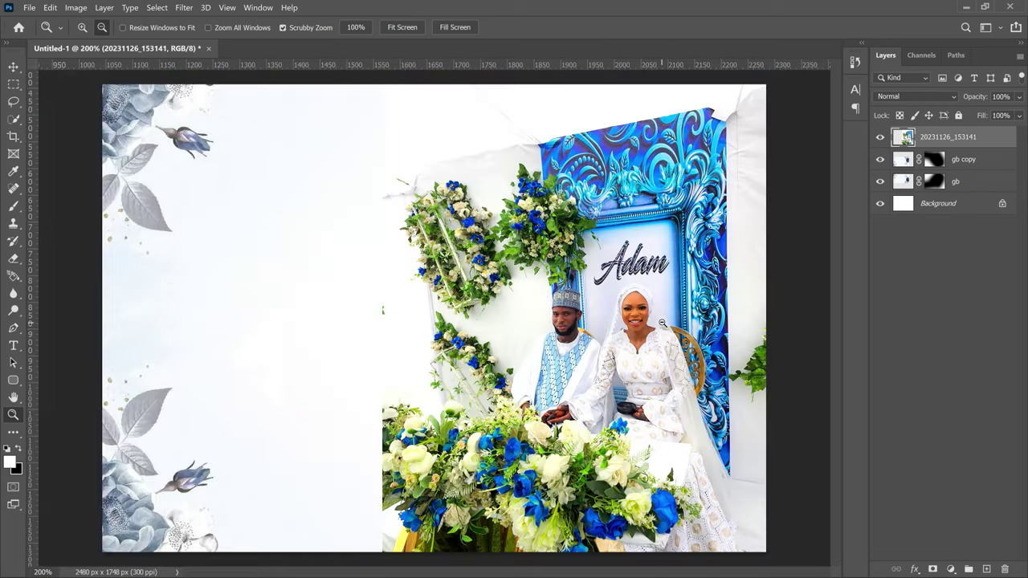
{"action": "left_click", "coordinate": [662, 323], "text": "alt"}
{"action": "left_click", "coordinate": [663, 325], "text": "alt"}
{"action": "left_click", "coordinate": [666, 328], "text": "alt"}
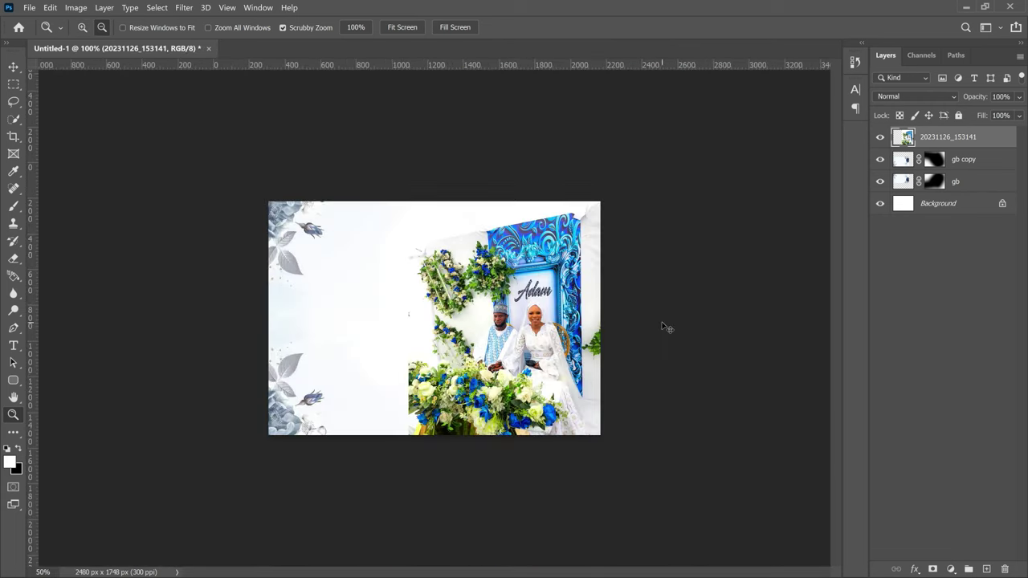
{"action": "left_click", "coordinate": [665, 327]}
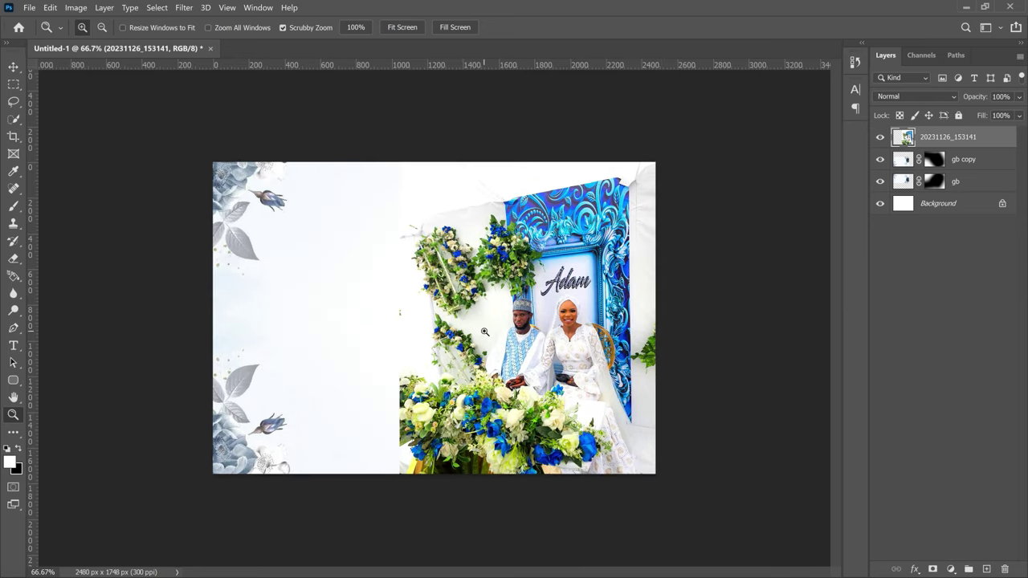
Step: Place the pngwing.com "Thank you" lettering image as an embedded layer directly above the gb copy layer
{"action": "left_click", "coordinate": [972, 162]}
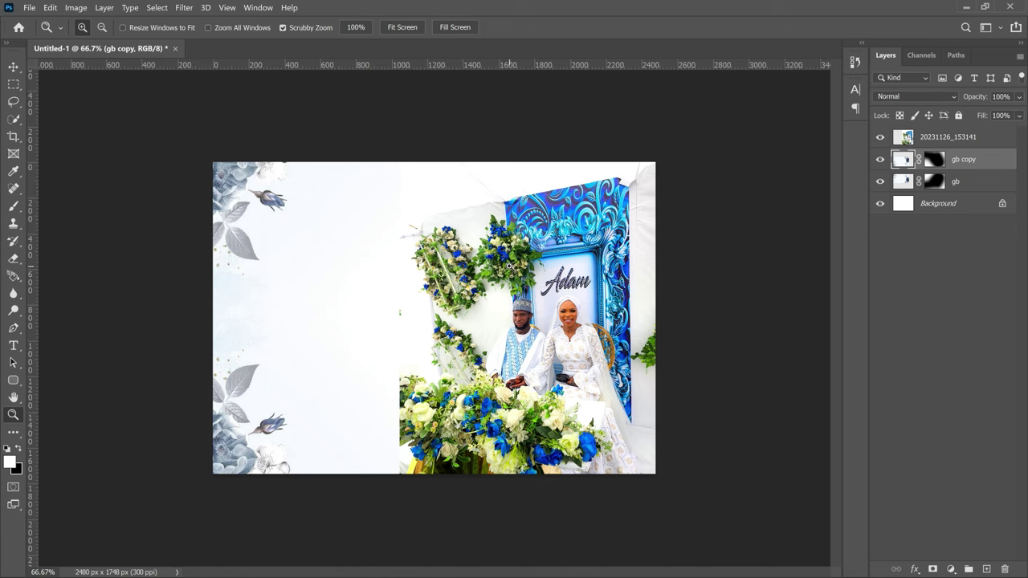
{"action": "left_click", "coordinate": [29, 7]}
{"action": "left_click", "coordinate": [95, 255]}
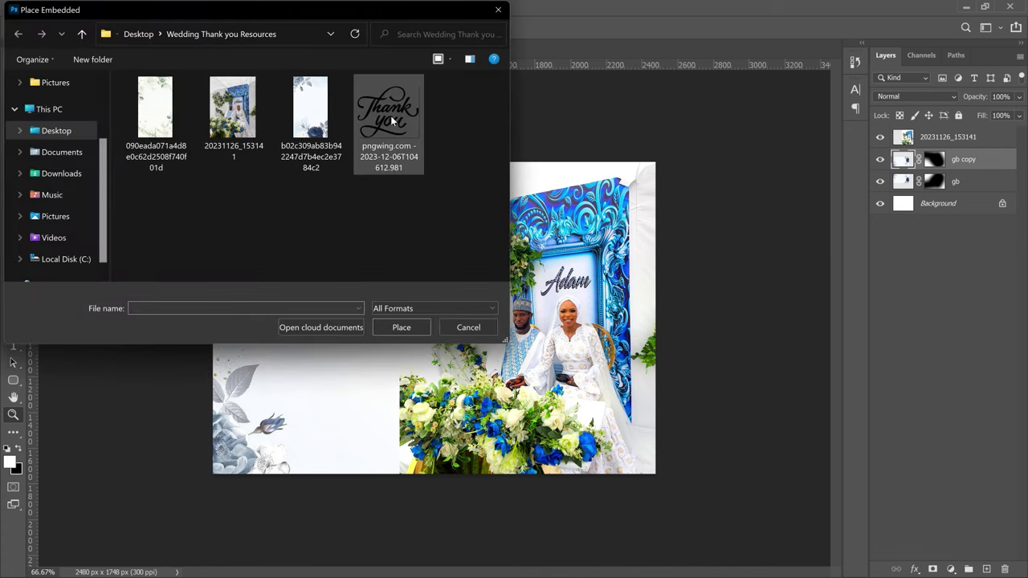
{"action": "double_click", "coordinate": [393, 120]}
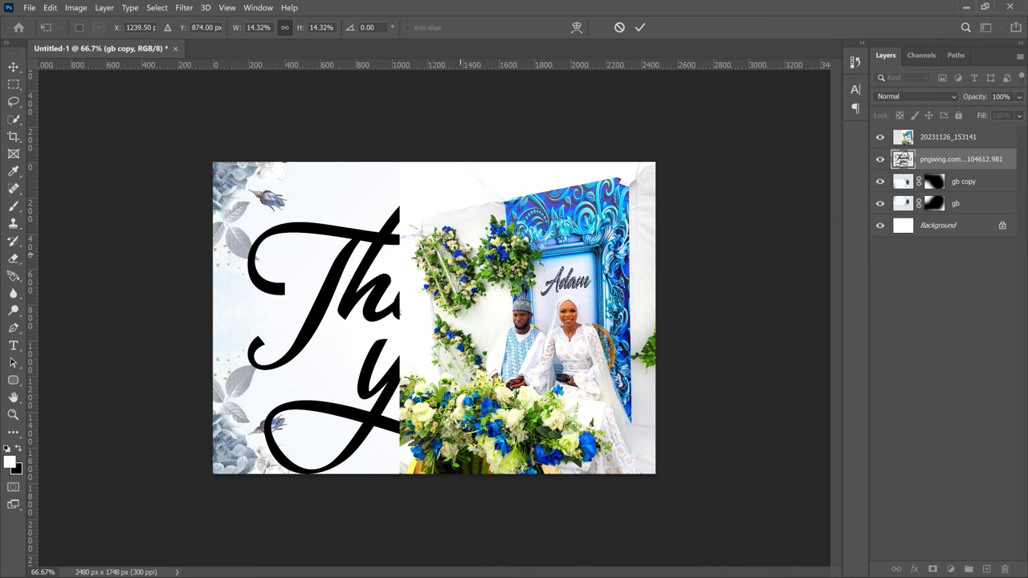
{"action": "key", "text": "Return"}
Step: Scale the "Thank you" lettering to about a third of the card's width, beside the photo, keeping its layer beneath the photo layer
{"action": "key", "text": "ctrl+bracketright"}
{"action": "key", "text": "z"}
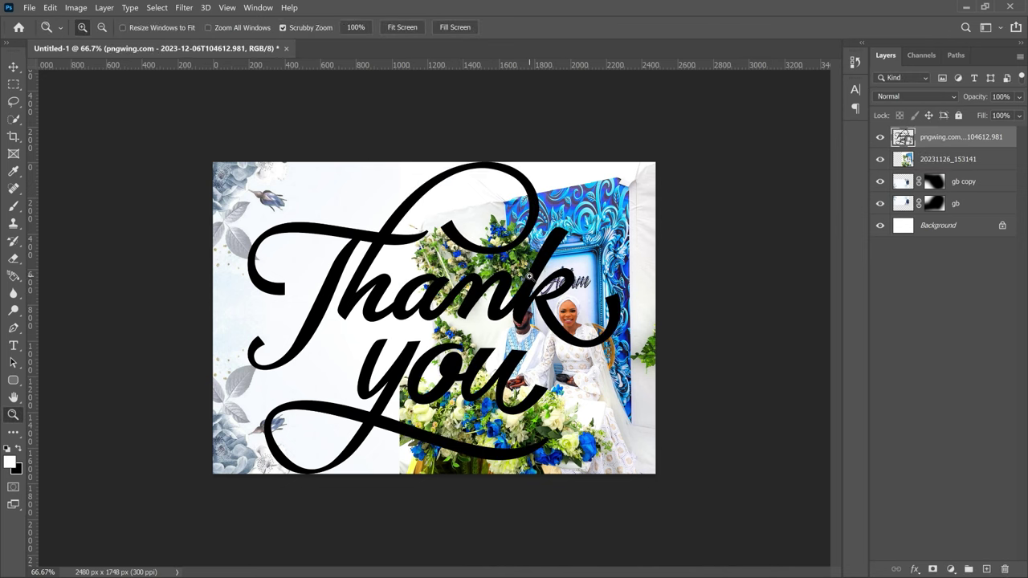
{"action": "key", "text": "ctrl+t"}
{"action": "left_click_drag", "start_coordinate": [626, 479], "coordinate": [406, 324]}
{"action": "left_click_drag", "start_coordinate": [397, 243], "coordinate": [394, 244]}
{"action": "key", "text": "Return"}
{"action": "key", "text": "ctrl+bracketleft"}
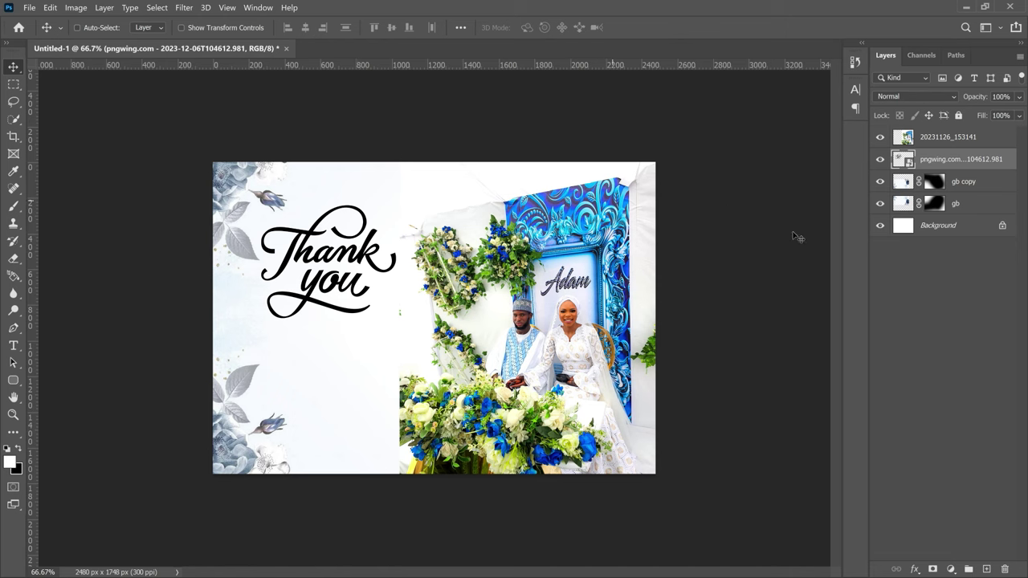
Step: Rasterize the "Thank you" lettering layer and add a Gradient Overlay using the dark blue preset from fire Gradients
{"action": "right_click", "coordinate": [958, 163]}
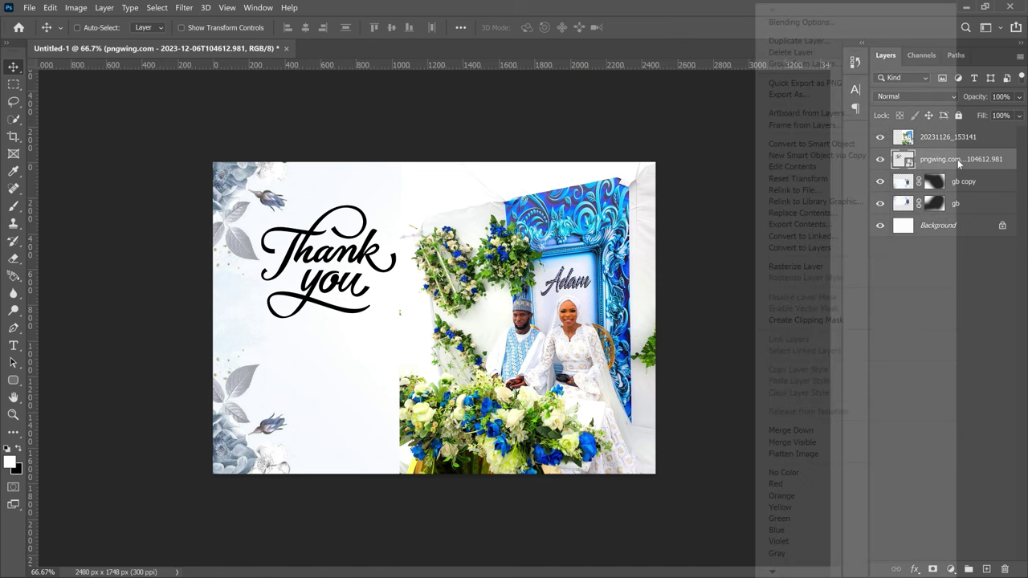
{"action": "left_click", "coordinate": [840, 270]}
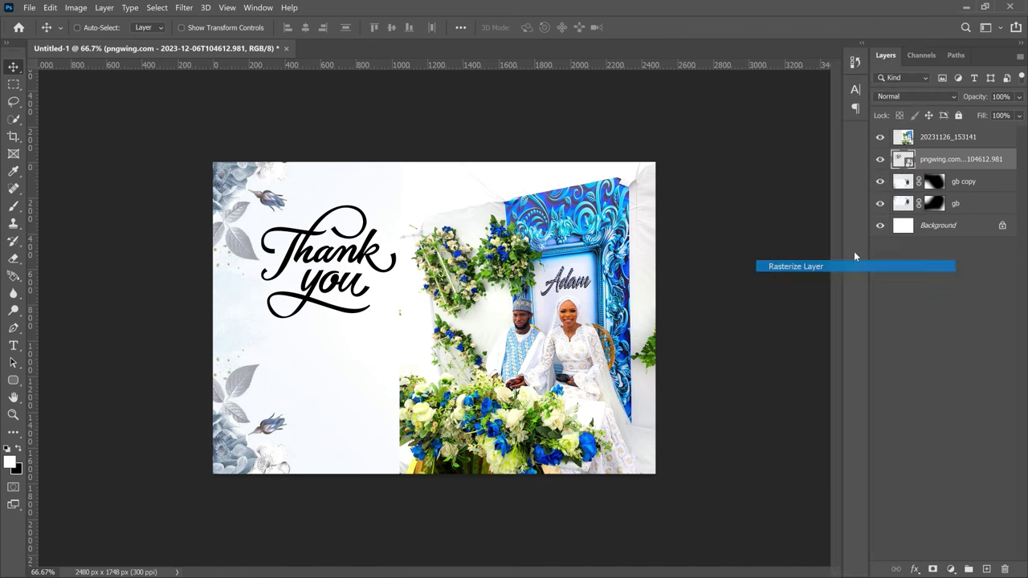
{"action": "right_click", "coordinate": [954, 163]}
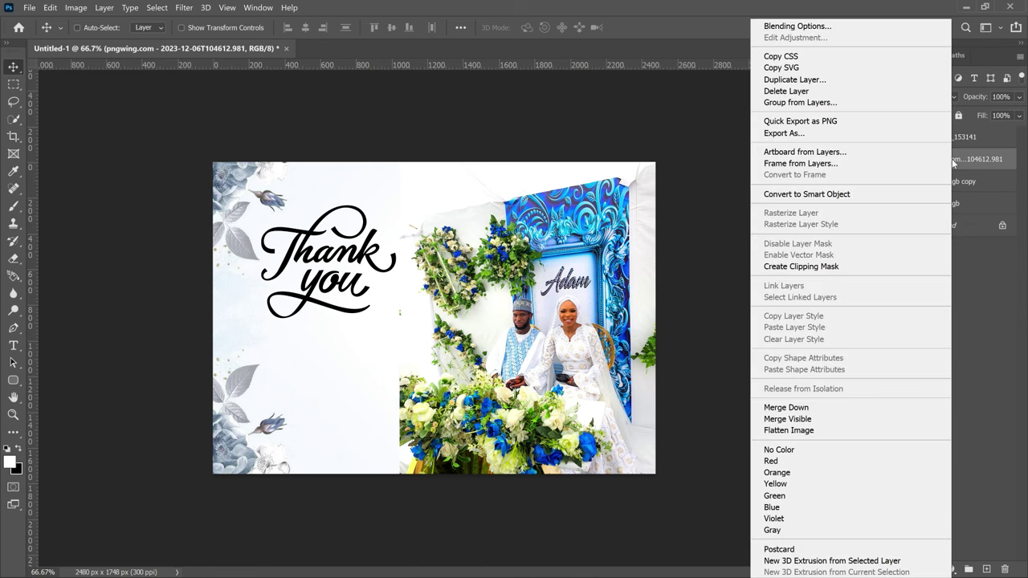
{"action": "left_click", "coordinate": [797, 26]}
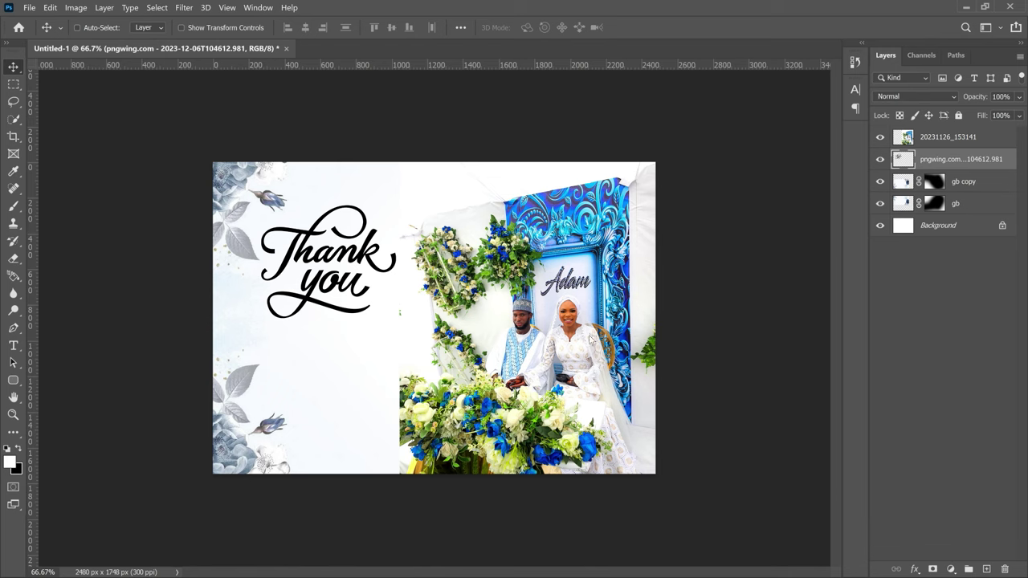
{"action": "left_click", "coordinate": [529, 388]}
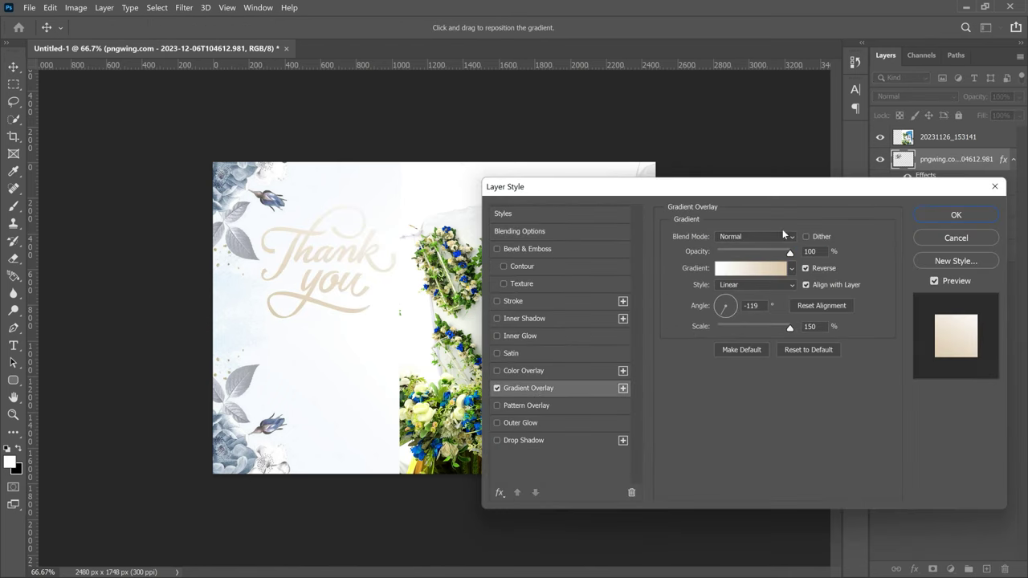
{"action": "left_click", "coordinate": [755, 268]}
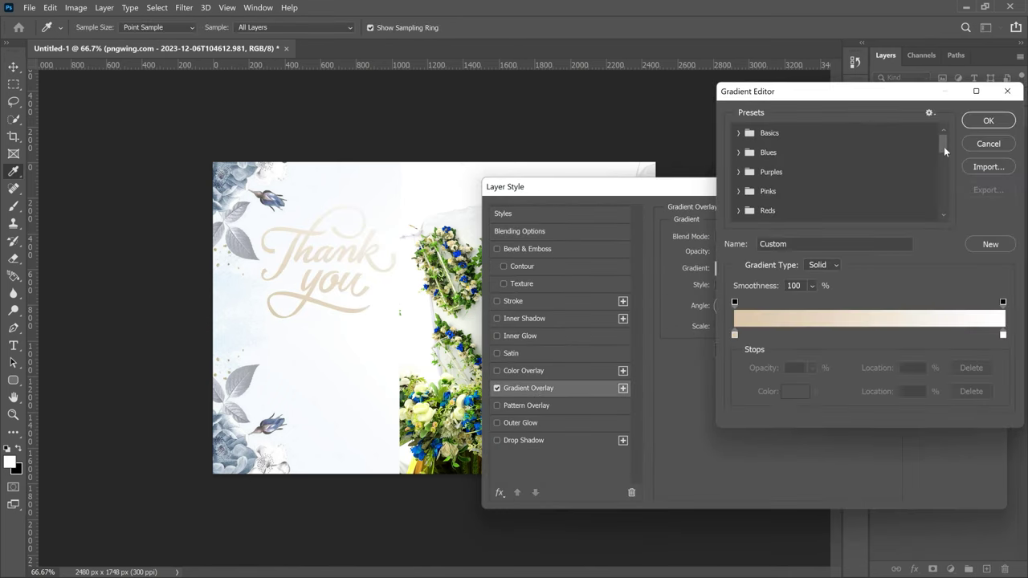
{"action": "left_click_drag", "start_coordinate": [944, 155], "coordinate": [945, 197]}
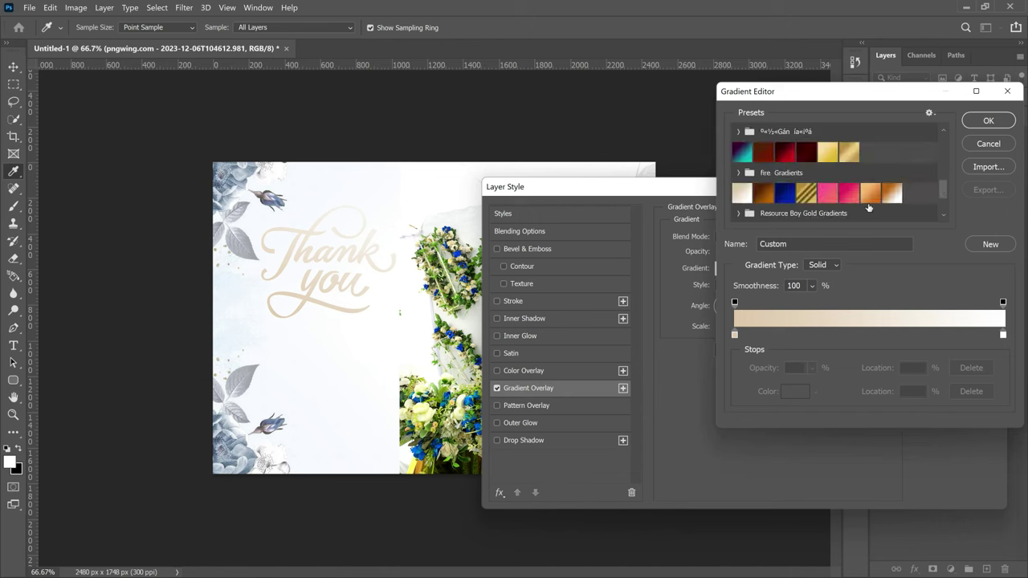
{"action": "left_click", "coordinate": [784, 193]}
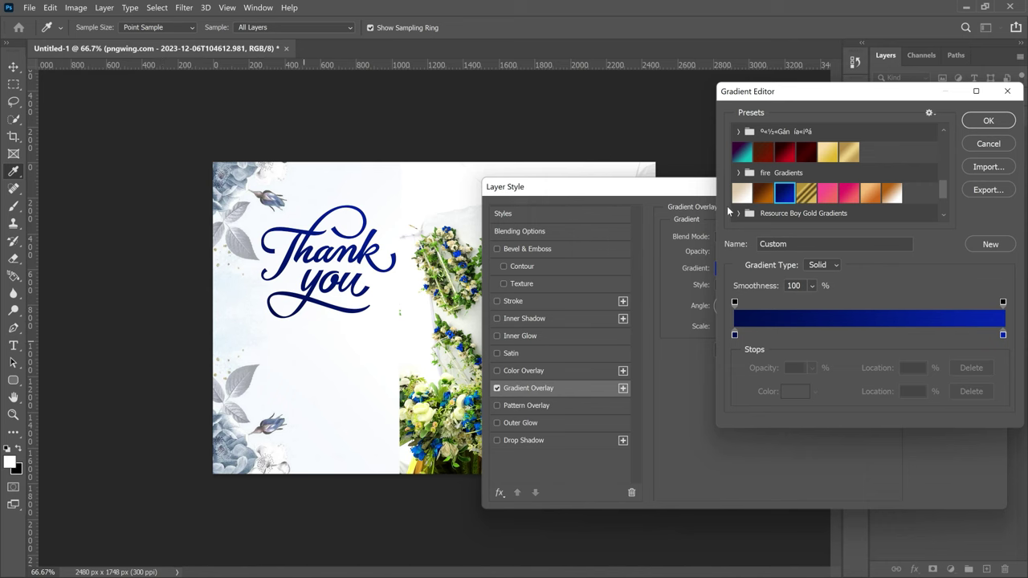
Step: Use #000f4e for the overlay gradient's start stop and #0325b0 for its end stop, and apply the layer style
{"action": "left_click", "coordinate": [734, 335]}
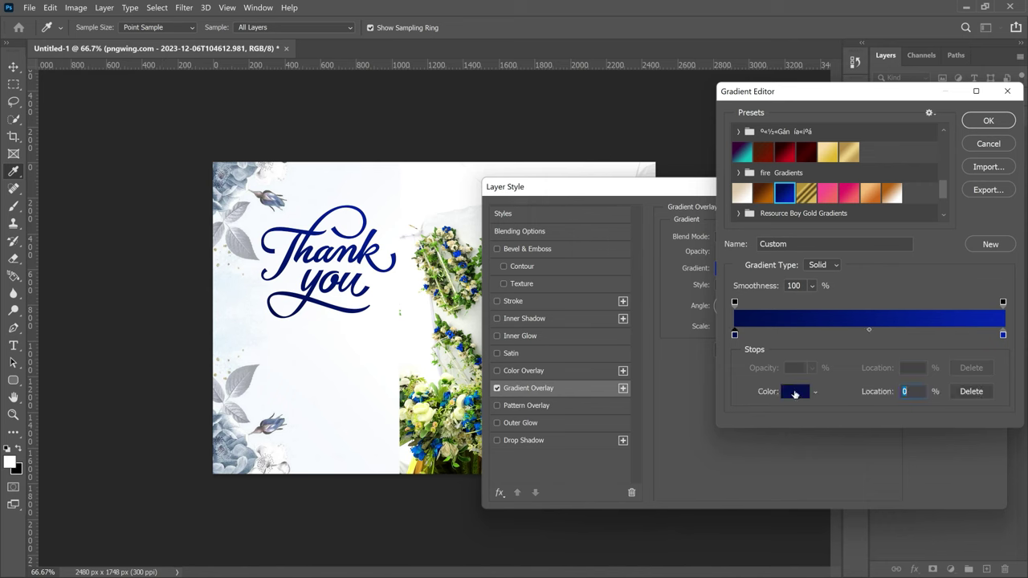
{"action": "left_click", "coordinate": [794, 394]}
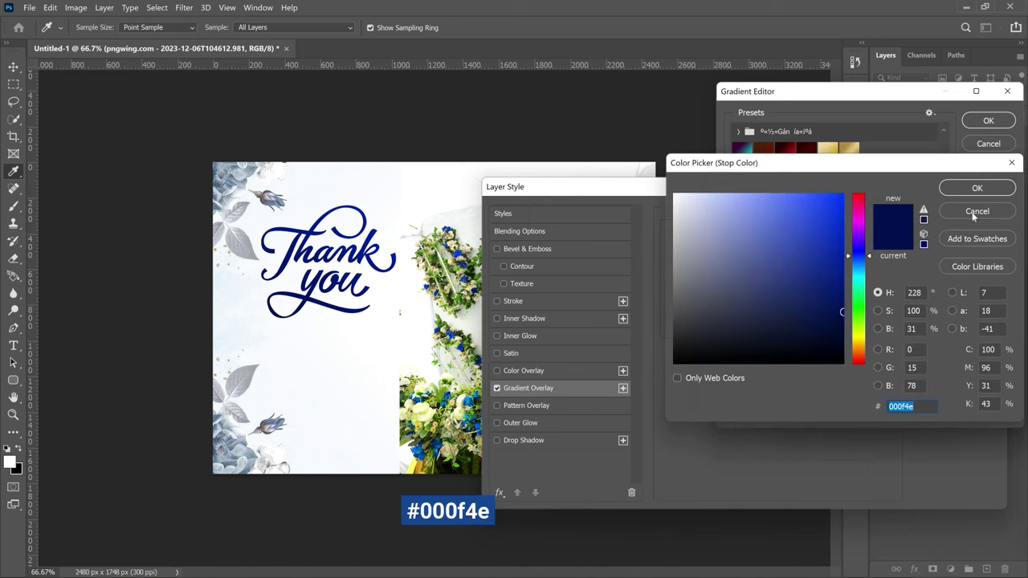
{"action": "type", "text": "0325b0"}
{"action": "left_click", "coordinate": [977, 188]}
{"action": "left_click", "coordinate": [788, 395]}
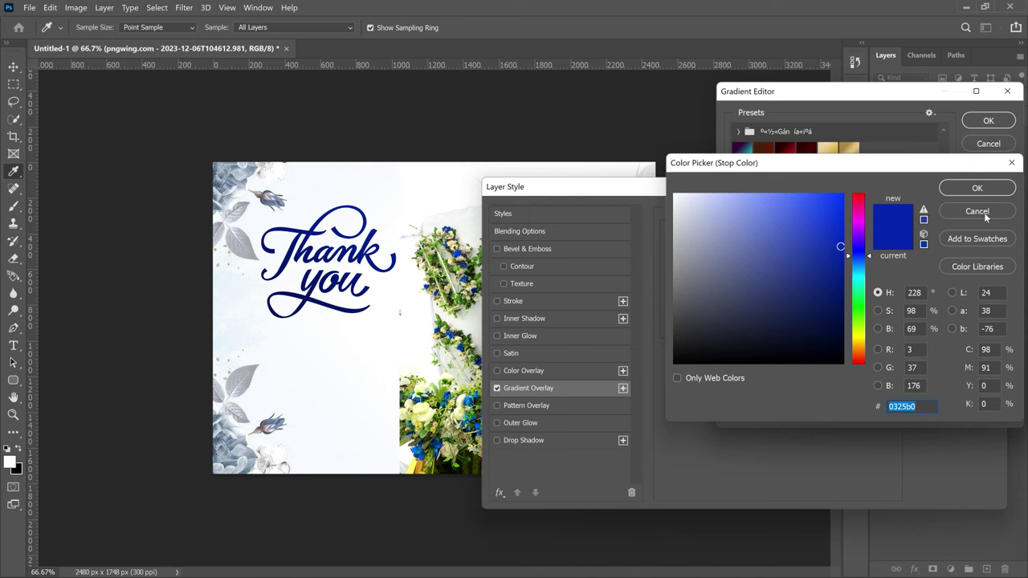
{"action": "left_click", "coordinate": [978, 188]}
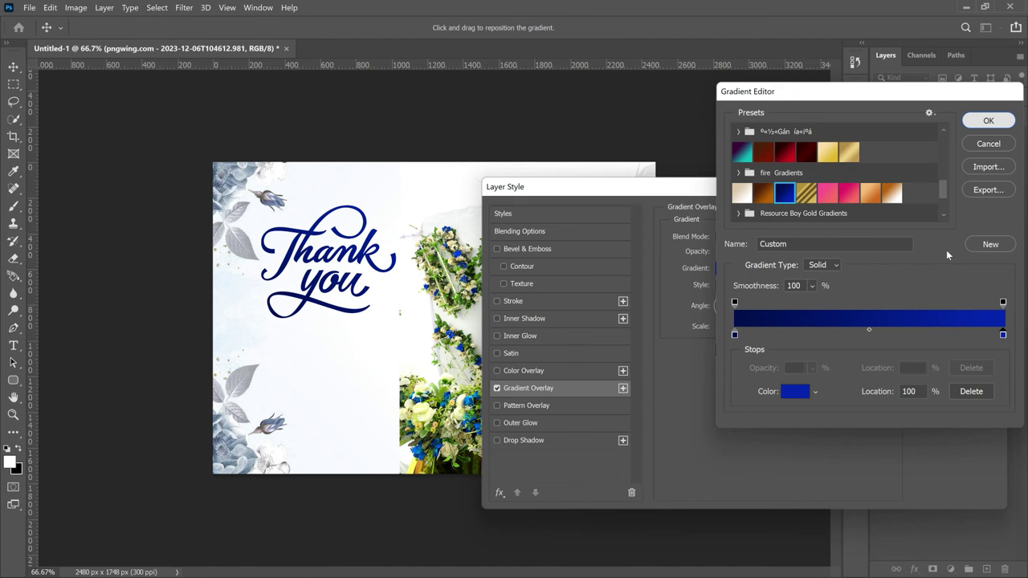
{"action": "key", "text": "Return"}
{"action": "left_click", "coordinate": [956, 214]}
Step: Add centred 16 pt Poppins Medium text below the lettering reading "FOR YOUR LOVE AND SUPPORT AND CELEBRATING WITH US ON OUR SPECIAL DAY."
{"action": "key", "text": "ctrl+plus"}
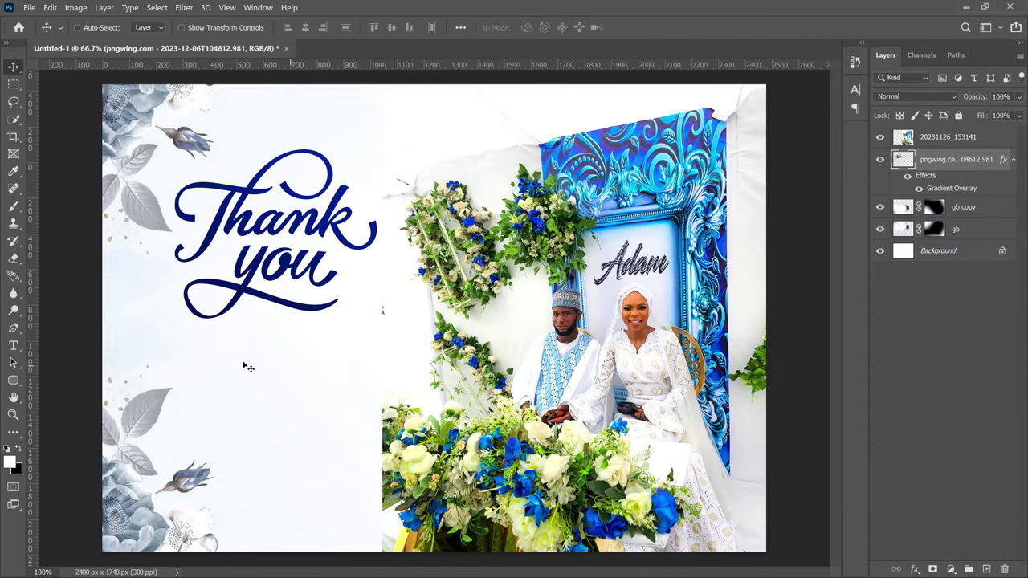
{"action": "left_click", "coordinate": [459, 303]}
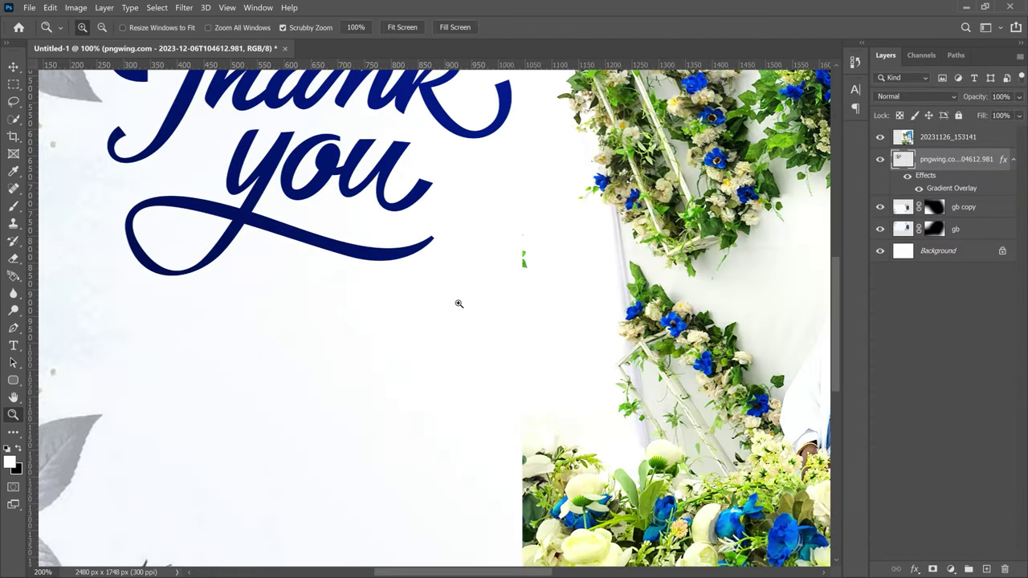
{"action": "key", "text": "z"}
{"action": "left_click", "coordinate": [459, 306], "text": "alt"}
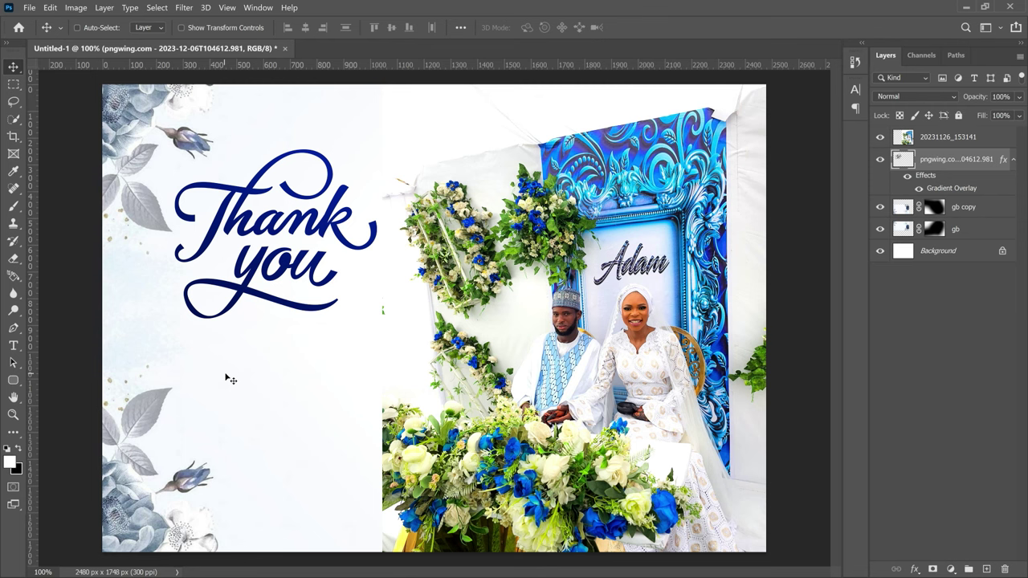
{"action": "key", "text": "t"}
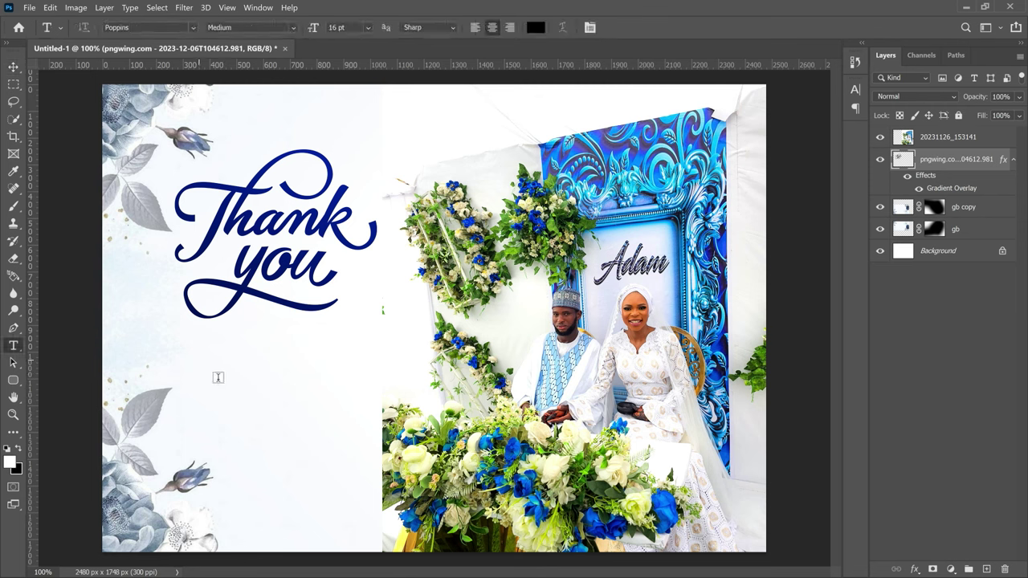
{"action": "left_click", "coordinate": [218, 379]}
{"action": "type", "text": "FOR YOUR LOVE AND SUPPORT AND CELEBRATING WITH US ON OUR SPECIAL DAY."}
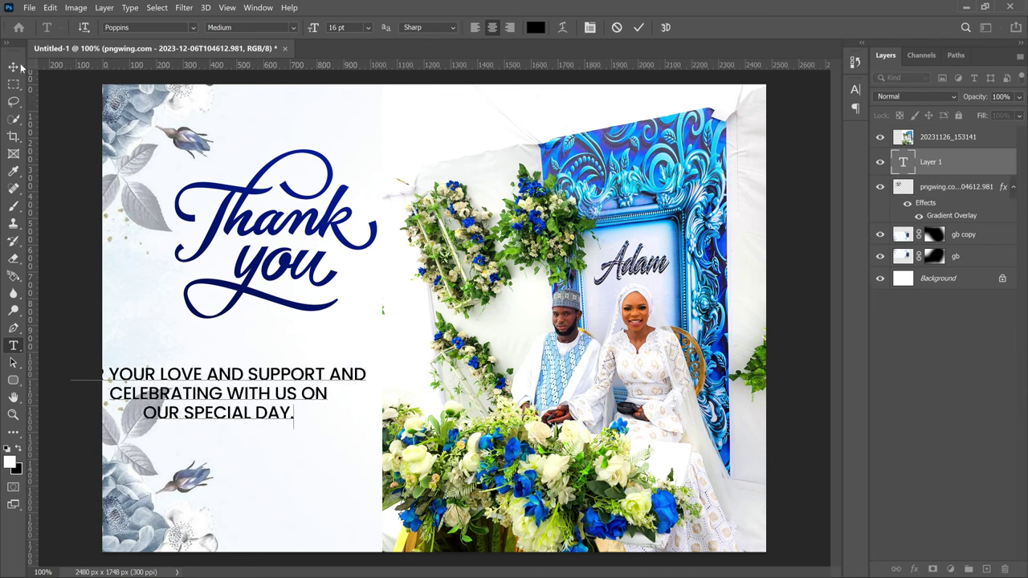
{"action": "left_click", "coordinate": [13, 67]}
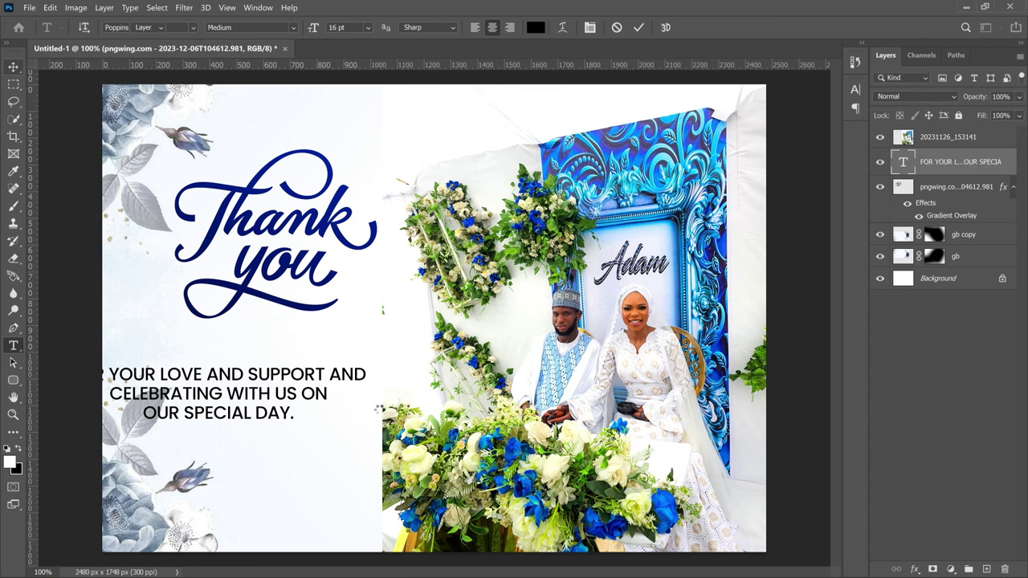
Step: Scale the message text down to about 13.65 pt, centre it beneath the lettering, and copy the lettering's Gradient Overlay onto it
{"action": "key", "text": "ctrl+t"}
{"action": "left_click_drag", "start_coordinate": [363, 412], "coordinate": [261, 380]}
{"action": "key", "text": "Return"}
{"action": "left_click", "coordinate": [1013, 187]}
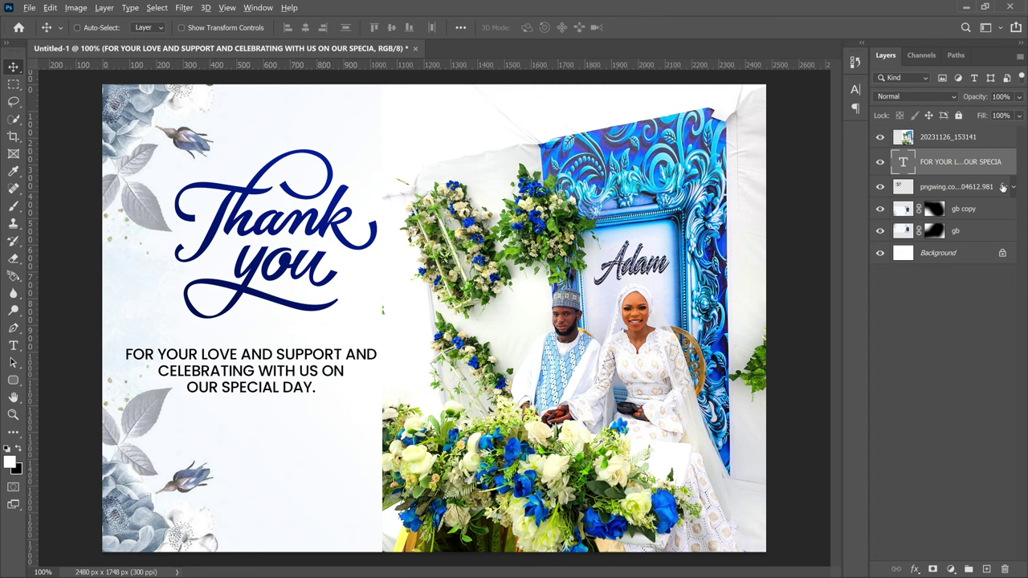
{"action": "left_click_drag", "start_coordinate": [1003, 190], "coordinate": [1002, 165]}
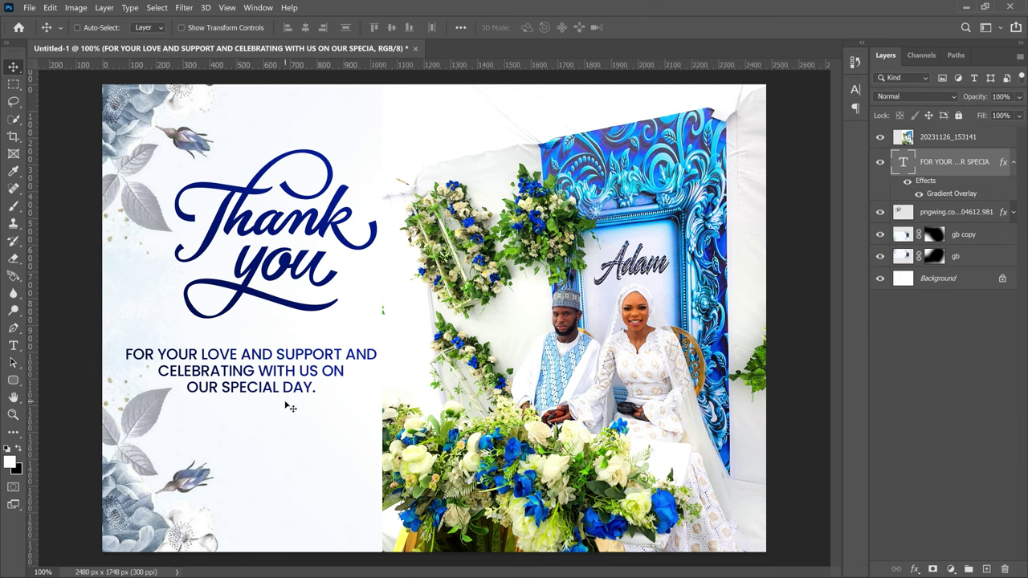
Step: Duplicate the message text below itself and replace the copy's wording with a "~" followed by the couple's family name in capitals
{"action": "key", "text": "ctrl"}
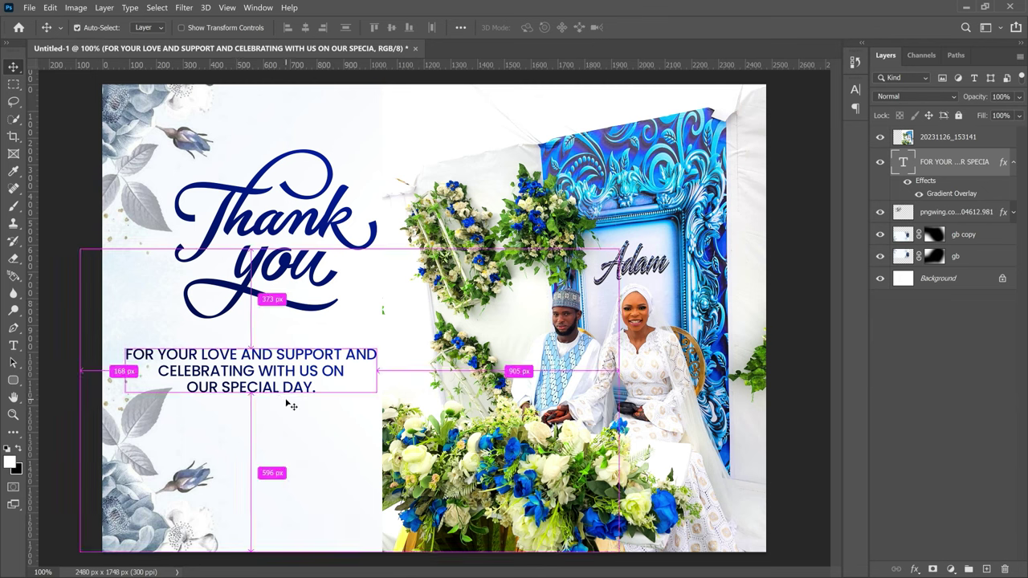
{"action": "key", "text": "ctrl+j"}
{"action": "left_click_drag", "start_coordinate": [261, 445], "coordinate": [261, 475]}
{"action": "double_click", "coordinate": [260, 438]}
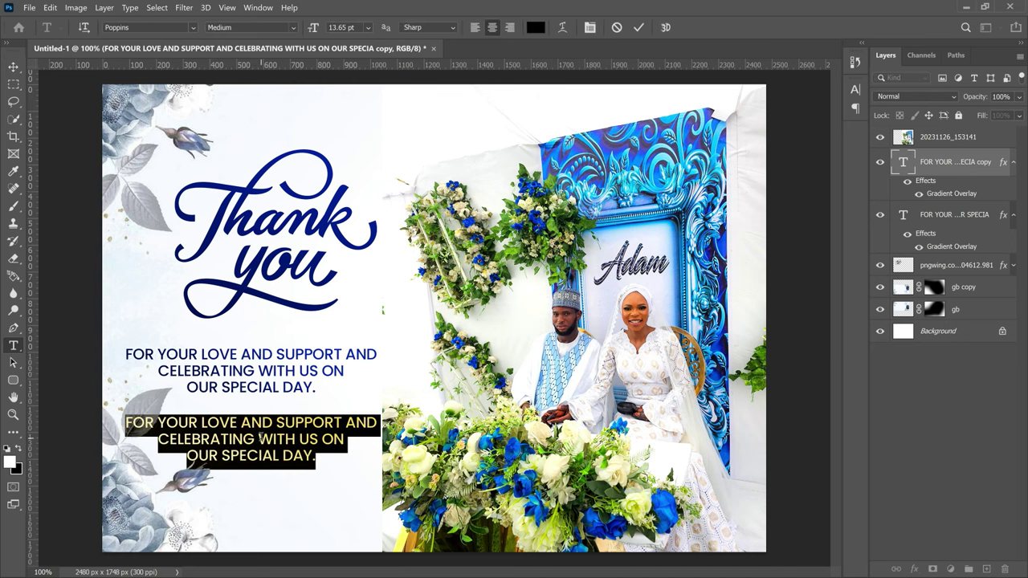
{"action": "key", "text": "BackSpace"}
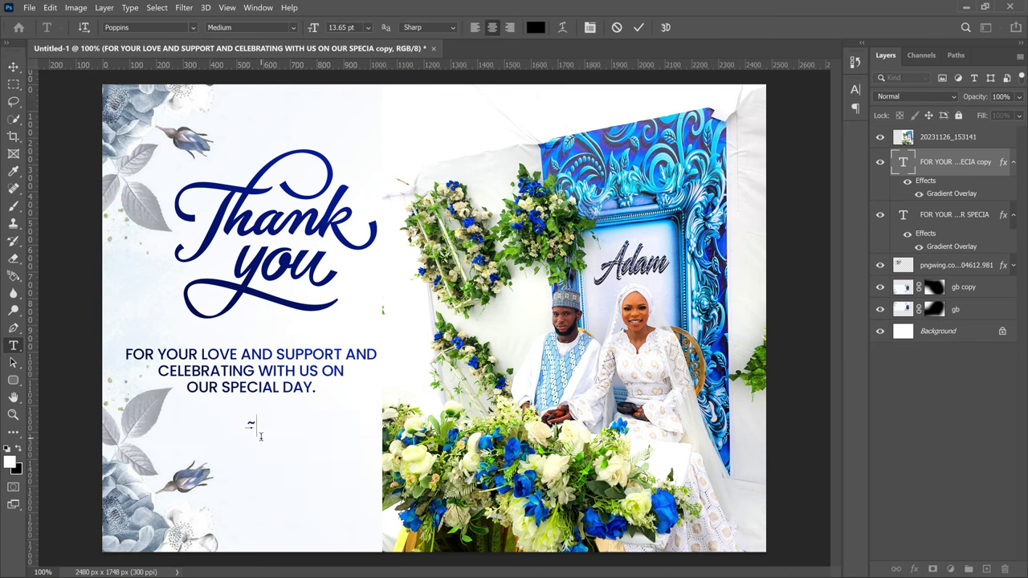
{"action": "type", "text": "~ THE ADAMS"}
Step: Set the family-name signature line to the Poppins SemiBold style
{"action": "key", "text": "ctrl+a"}
{"action": "left_click", "coordinate": [293, 28]}
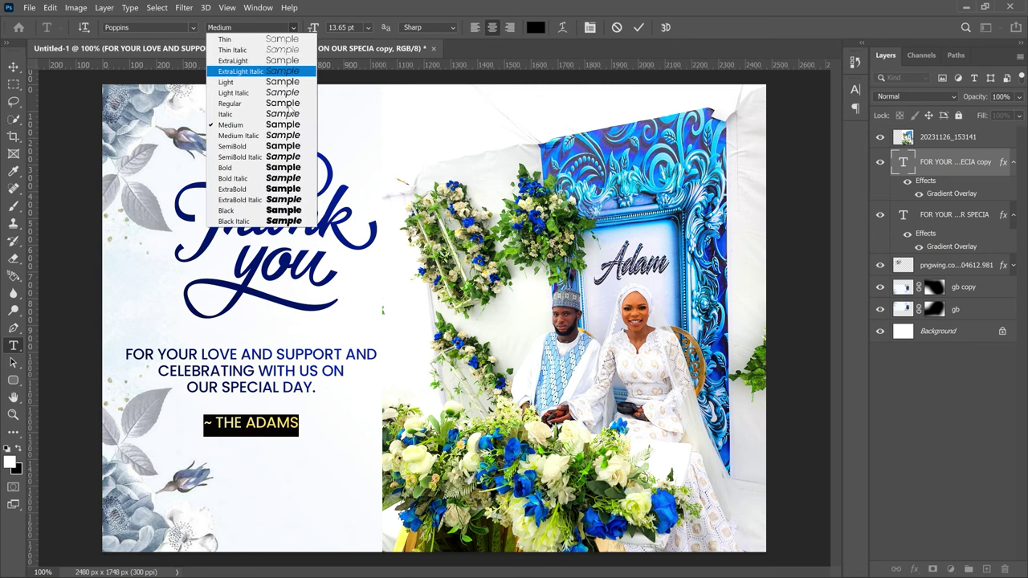
{"action": "left_click", "coordinate": [277, 148]}
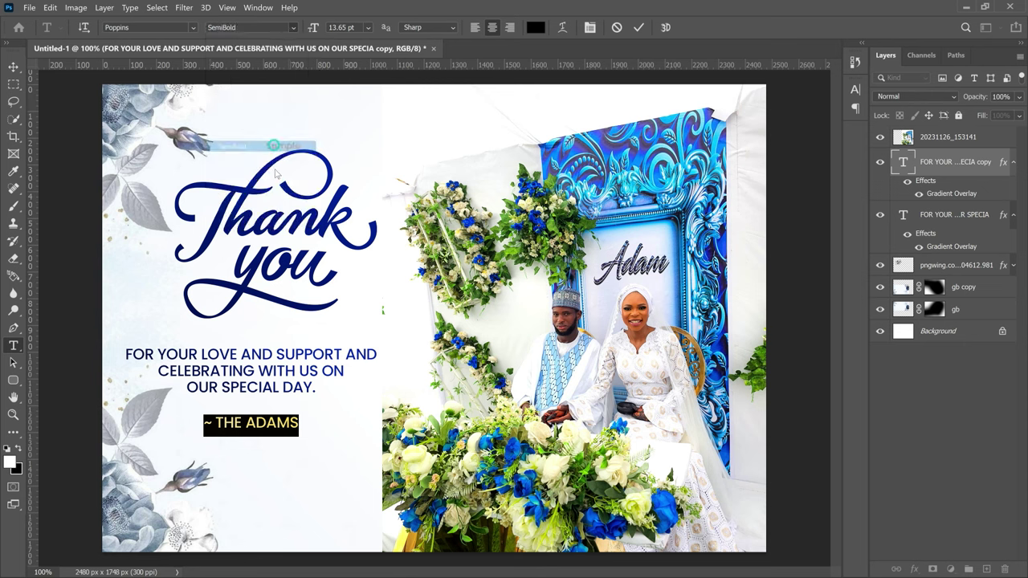
{"action": "left_click", "coordinate": [639, 28]}
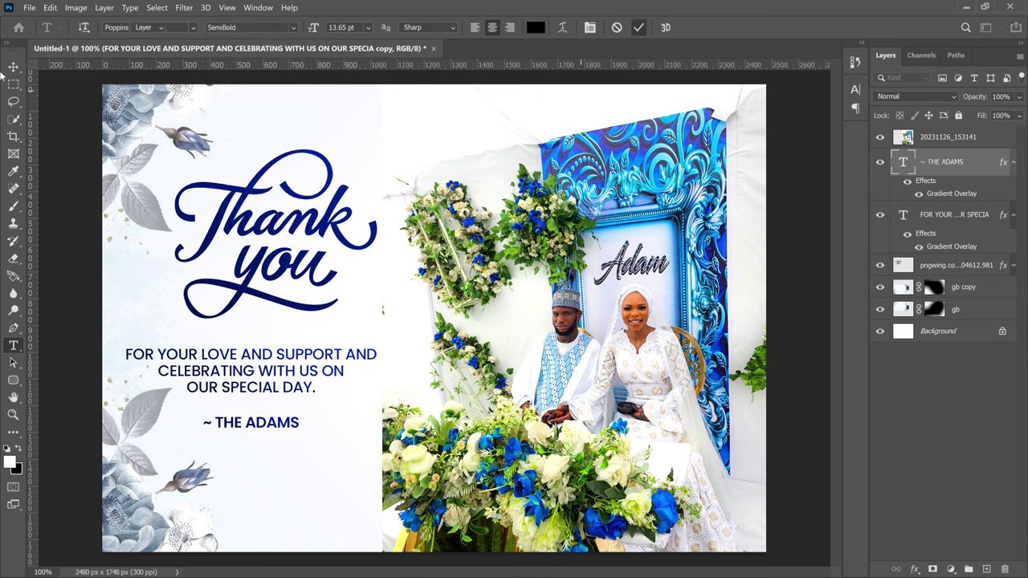
{"action": "key", "text": "v"}
{"action": "key", "text": "ctrl+minus"}
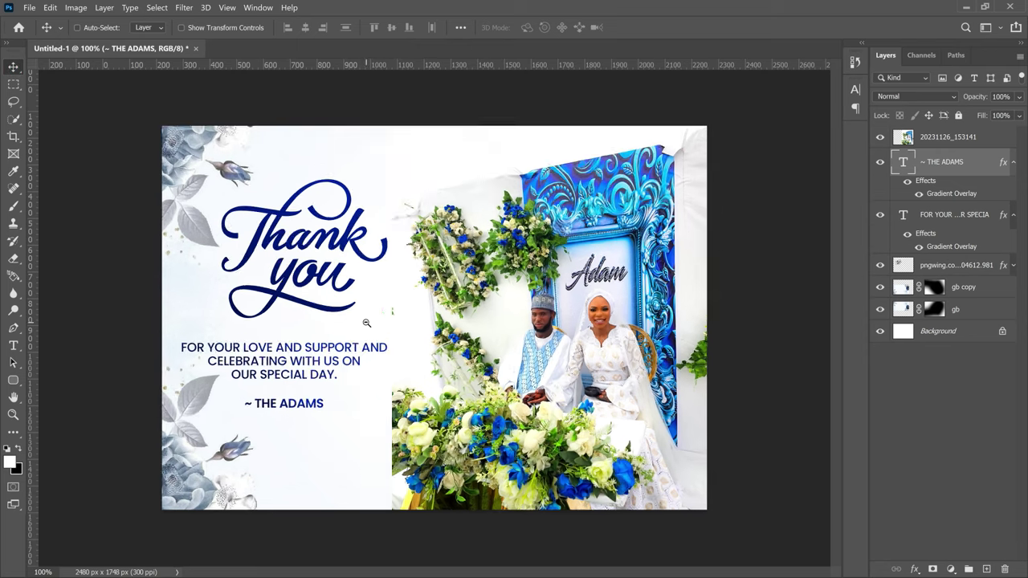
Step: Group the signature, message and "Thank you" lettering layers and move the group slightly down the card
{"action": "left_click", "coordinate": [1014, 161], "text": "alt"}
{"action": "key", "text": "ctrl"}
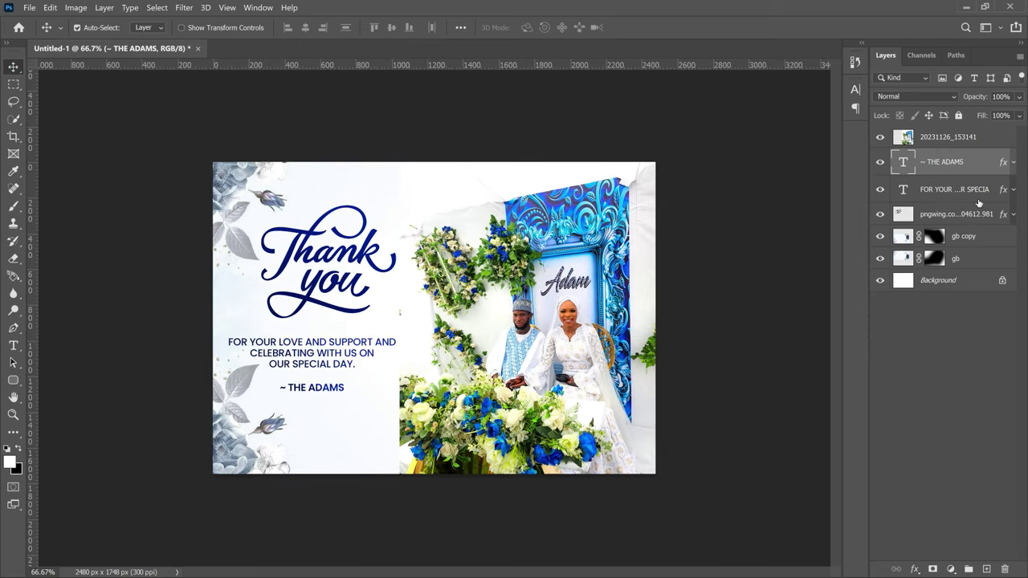
{"action": "key", "text": "alt+shift+bracketleft"}
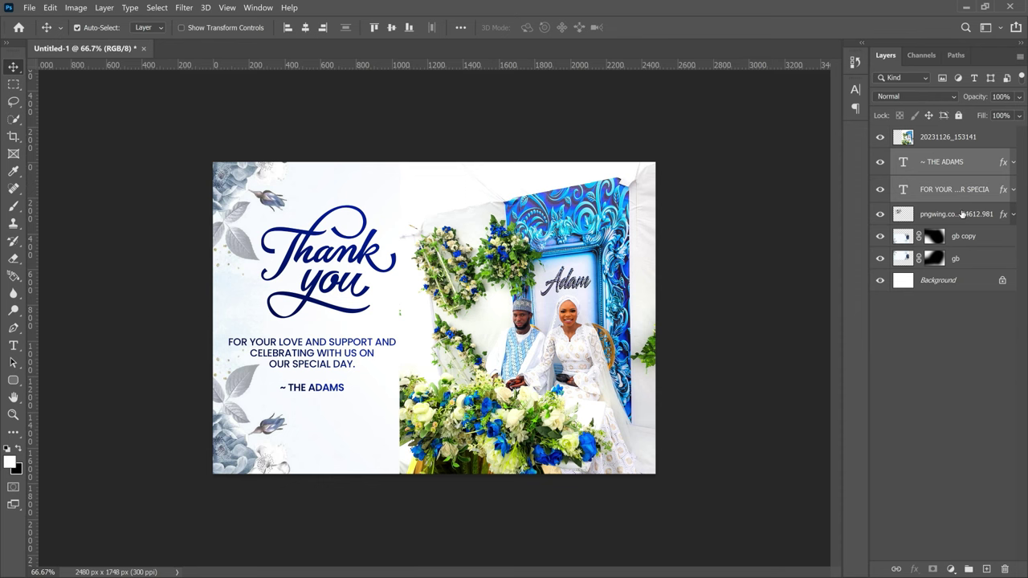
{"action": "key", "text": "alt+shift+bracketleft"}
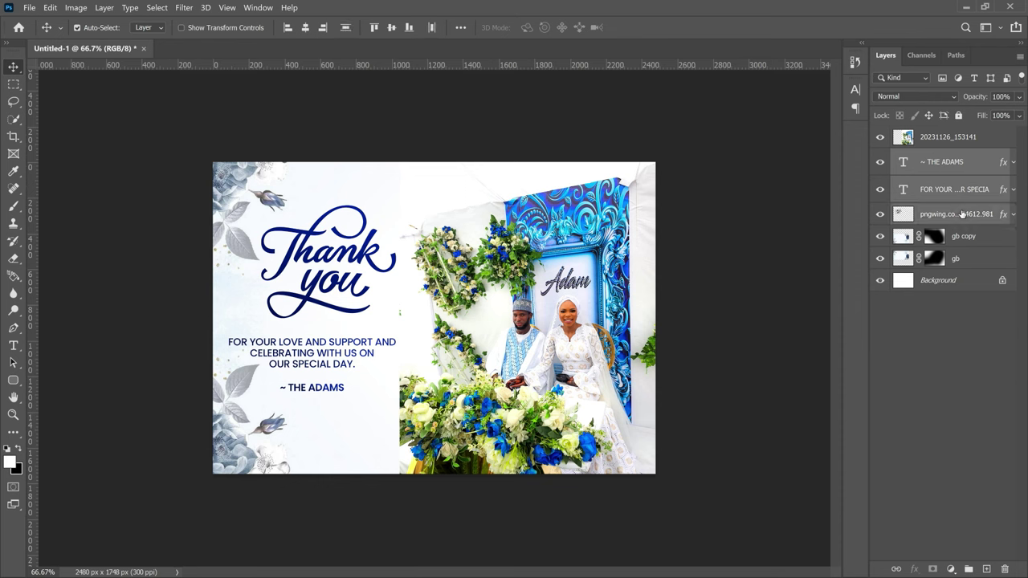
{"action": "key", "text": "ctrl+g"}
{"action": "left_click_drag", "start_coordinate": [585, 295], "coordinate": [582, 308]}
Step: Scale the couple's photo up to about 107% so it extends past the card's edges and further towards the text
{"action": "key", "text": "alt+bracketright"}
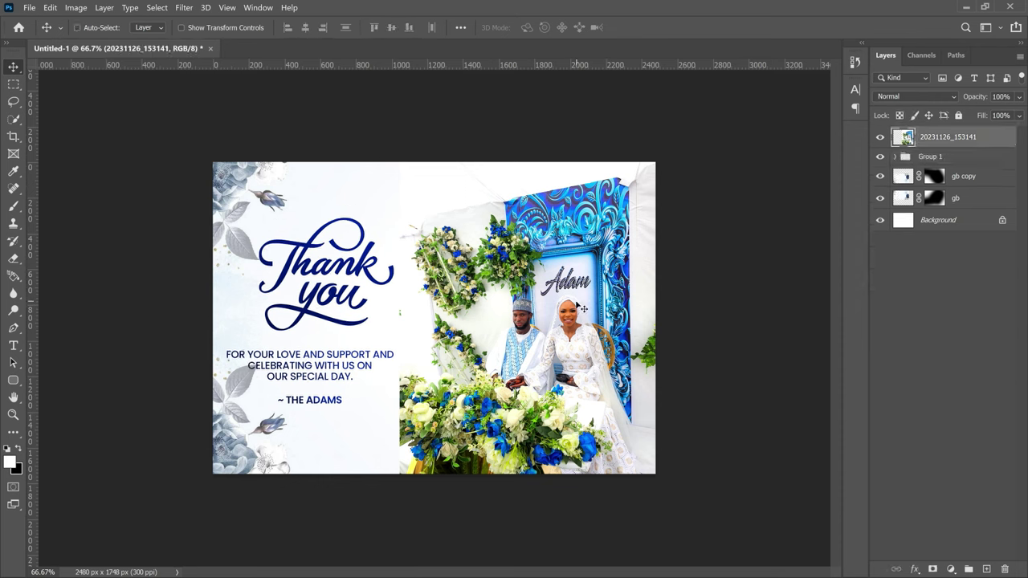
{"action": "key", "text": "ctrl+t"}
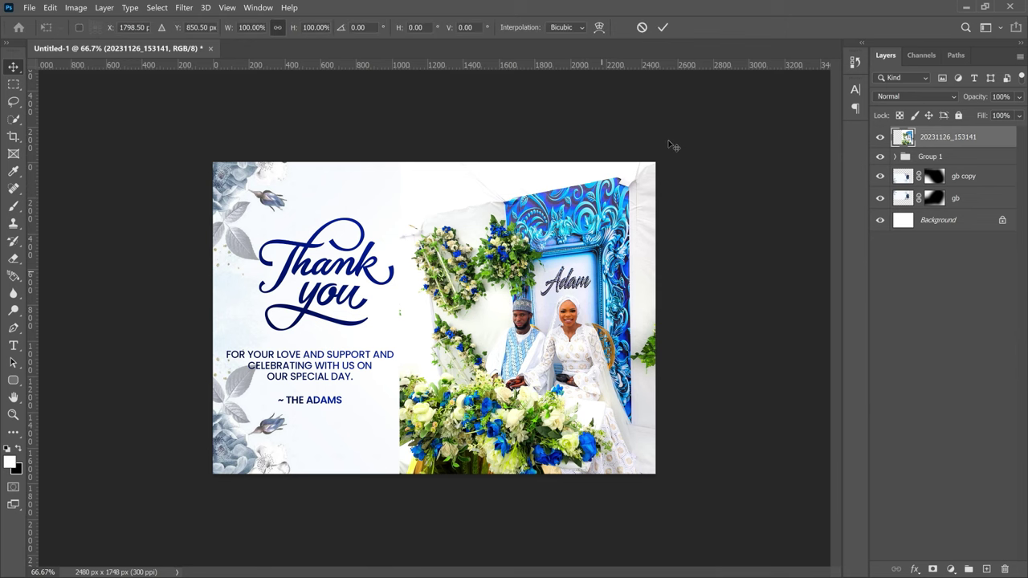
{"action": "left_click_drag", "start_coordinate": [676, 133], "coordinate": [680, 125]}
{"action": "left_click_drag", "start_coordinate": [399, 127], "coordinate": [385, 109]}
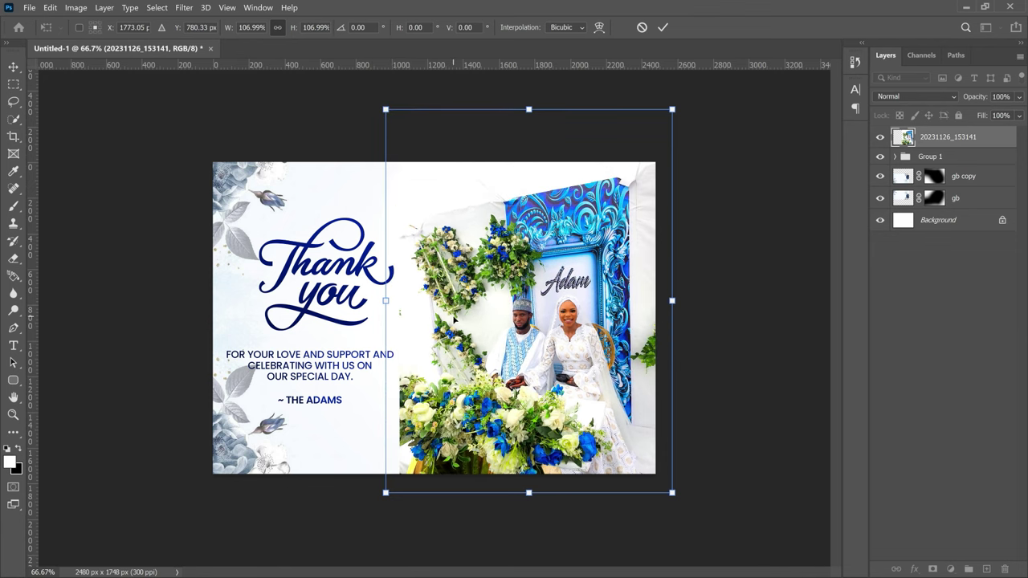
{"action": "key", "text": "Return"}
Step: Add a layer mask to the couple's photo and paint black with a reduced brush where its edge covers the message text
{"action": "key", "text": "ctrl+1"}
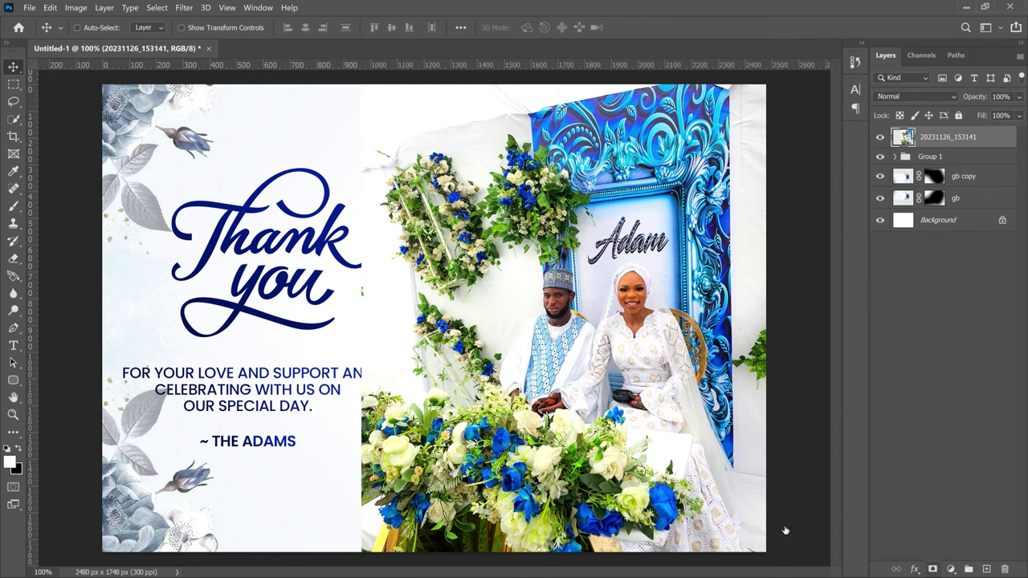
{"action": "key", "text": "ctrl+alt+m"}
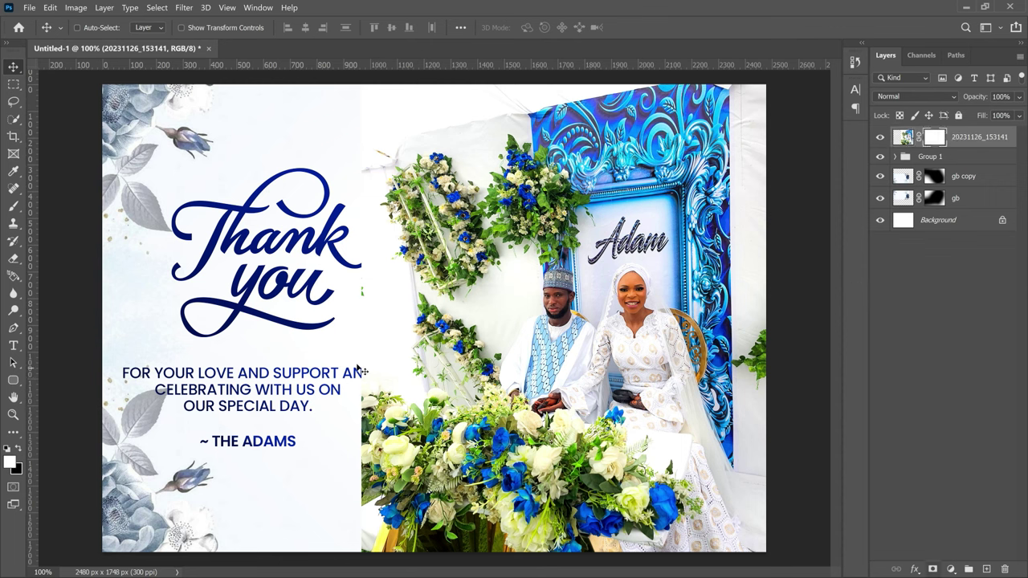
{"action": "key", "text": "b"}
{"action": "key", "text": "x"}
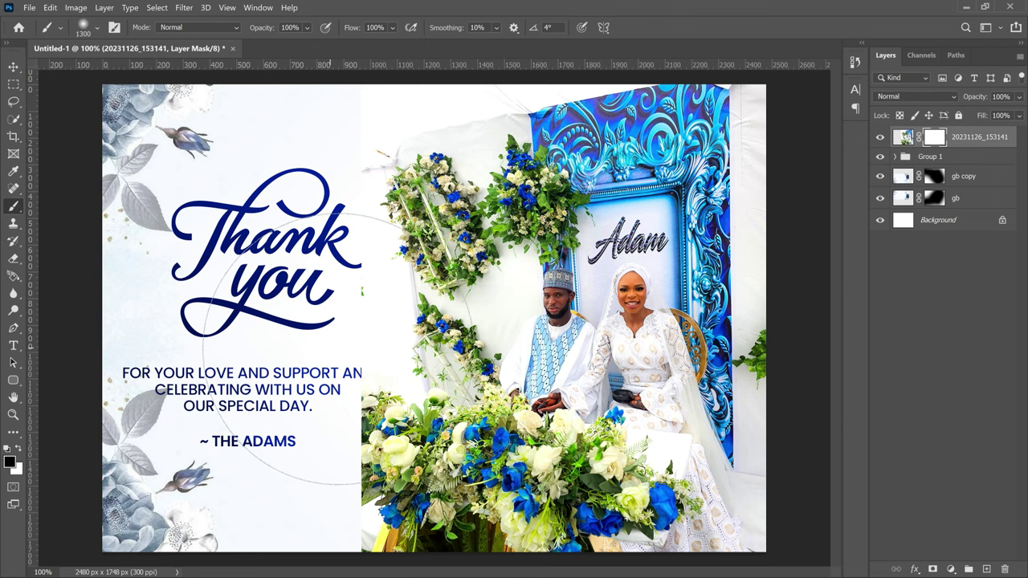
{"action": "key", "text": "bracketleft"}
{"action": "key", "text": "bracketleft"}
{"action": "key", "text": "bracketleft"}
{"action": "key", "text": "bracketleft"}
{"action": "key", "text": "bracketleft"}
{"action": "key", "text": "bracketleft"}
{"action": "key", "text": "bracketleft"}
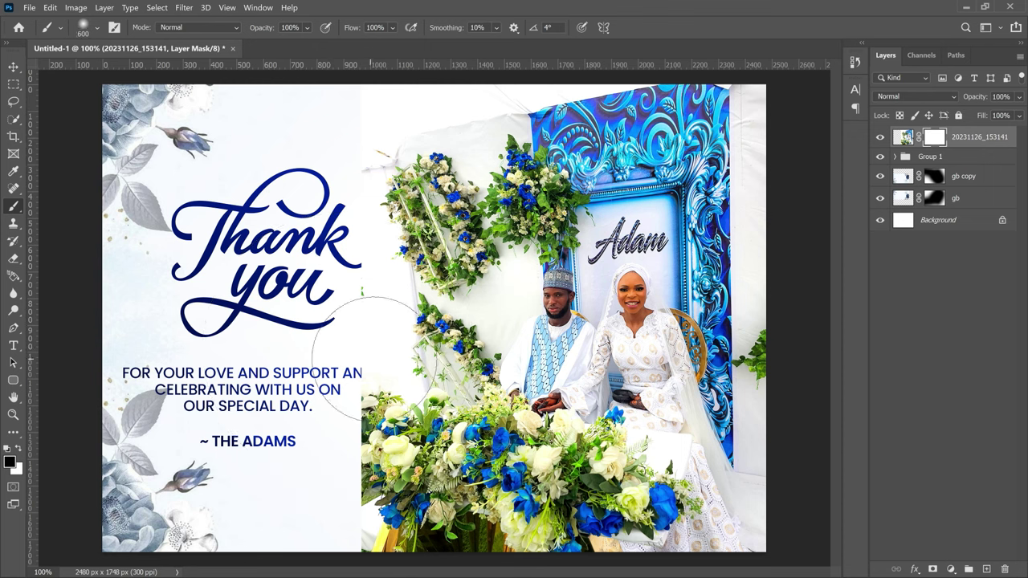
{"action": "key", "text": "bracketleft"}
{"action": "key", "text": "bracketleft"}
{"action": "key", "text": "bracketleft"}
{"action": "key", "text": "bracketleft"}
{"action": "key", "text": "bracketleft"}
{"action": "key", "text": "bracketleft"}
{"action": "key", "text": "bracketleft"}
{"action": "left_click", "coordinate": [364, 373]}
{"action": "key", "text": "z"}
{"action": "left_click", "coordinate": [493, 360], "text": "alt"}
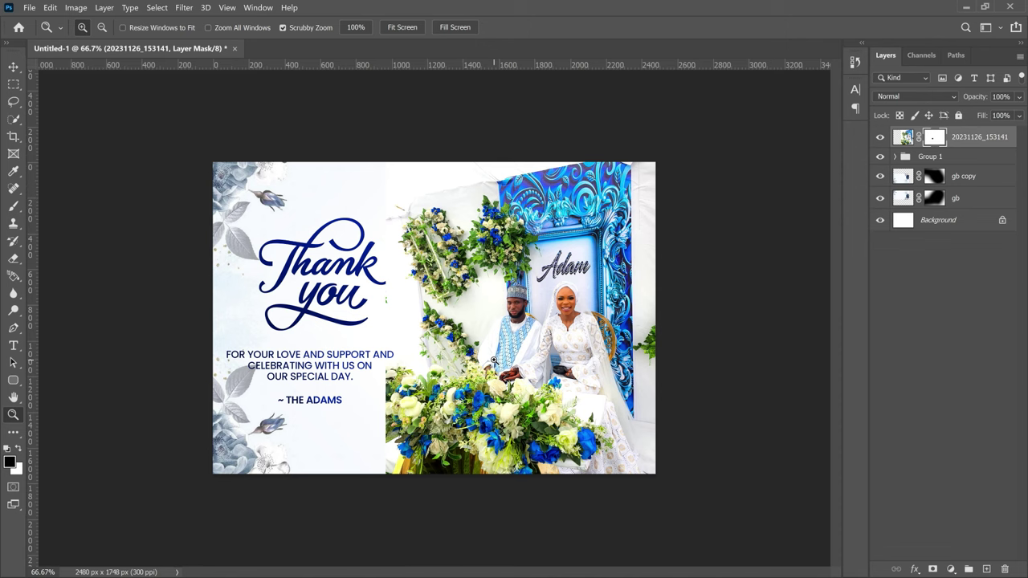
Step: Add a Hue/Saturation adjustment layer above the "gb copy" floral background with Saturation +28
{"action": "left_click", "coordinate": [493, 360], "text": "ctrl"}
{"action": "key", "text": "x"}
{"action": "key", "text": "b"}
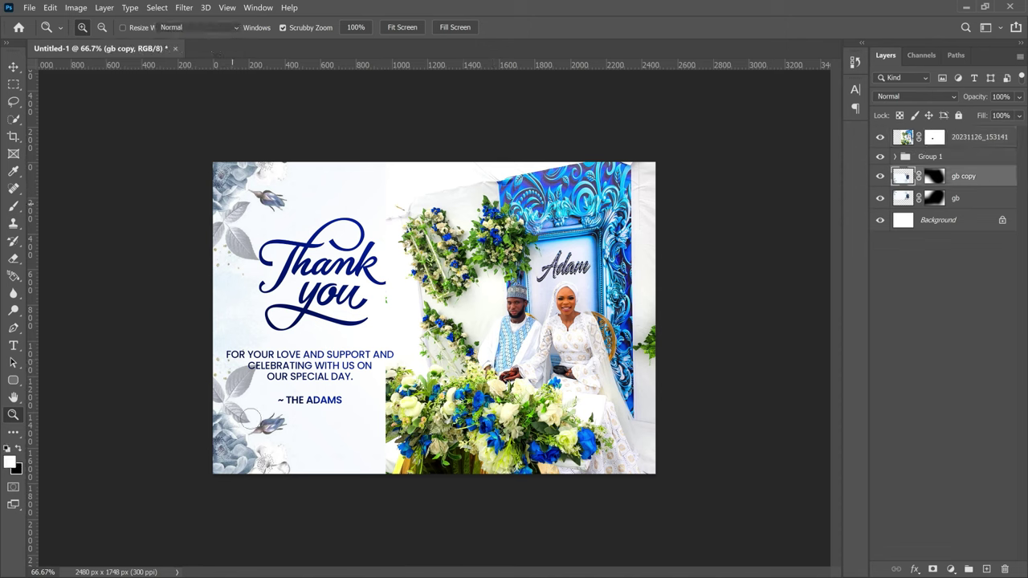
{"action": "key", "text": "b"}
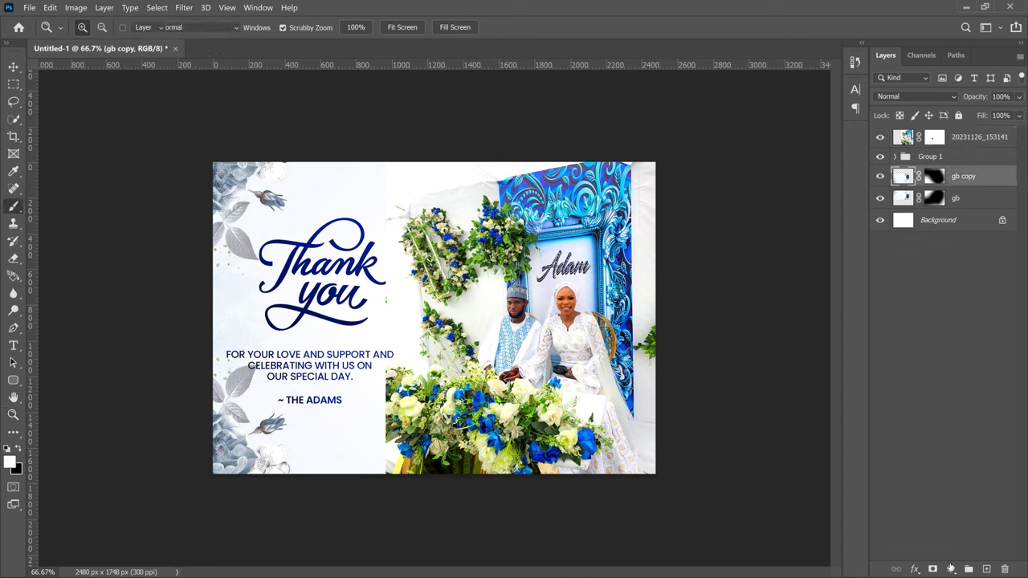
{"action": "key", "text": "v"}
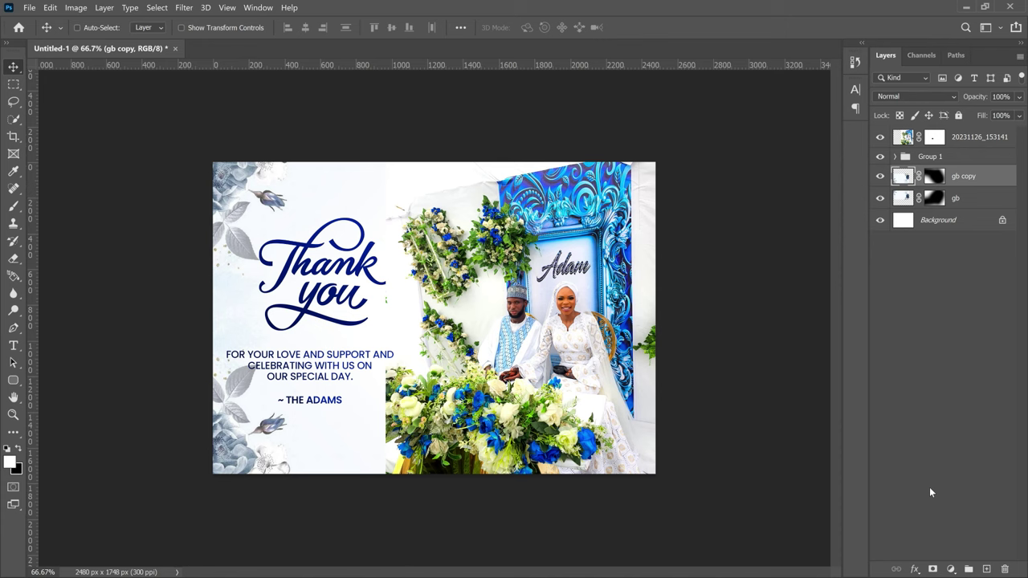
{"action": "left_click", "coordinate": [951, 567]}
{"action": "left_click", "coordinate": [932, 441]}
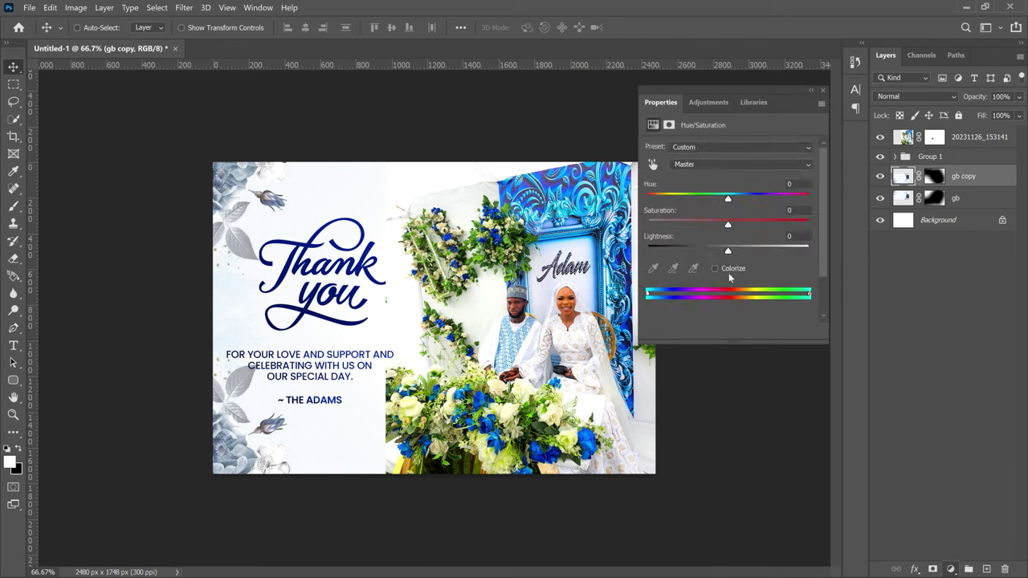
{"action": "left_click_drag", "start_coordinate": [728, 226], "coordinate": [752, 227]}
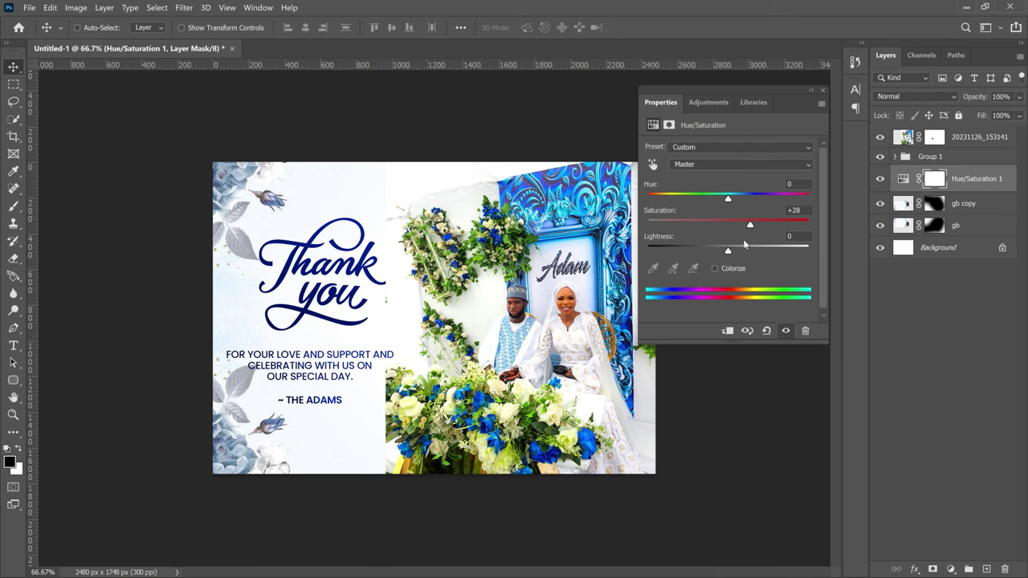
{"action": "left_click", "coordinate": [822, 90]}
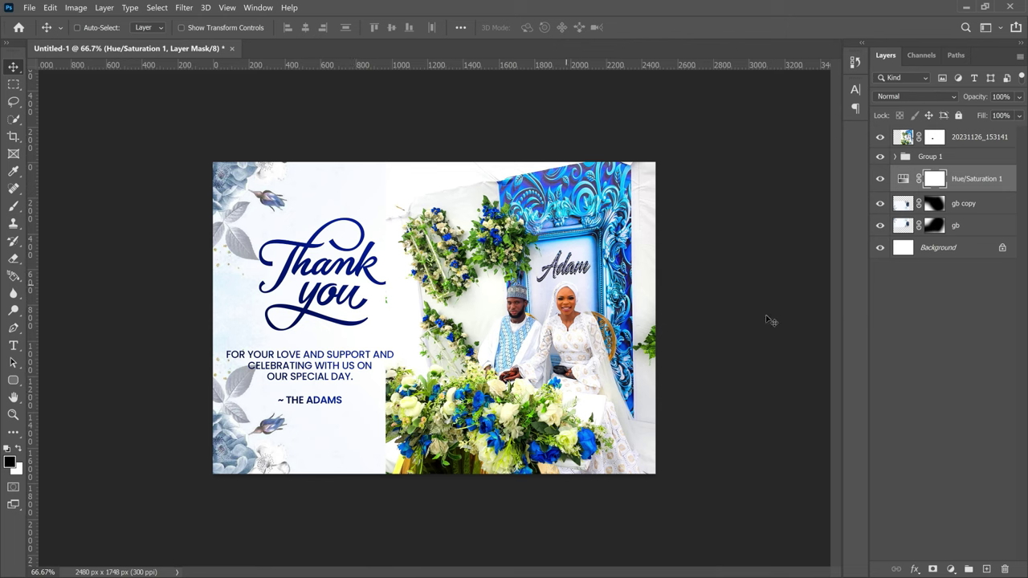
Step: Add a Hue/Saturation adjustment layer above the text group and try Hue values of +115, -104 and +44 on the design
{"action": "left_click", "coordinate": [935, 162]}
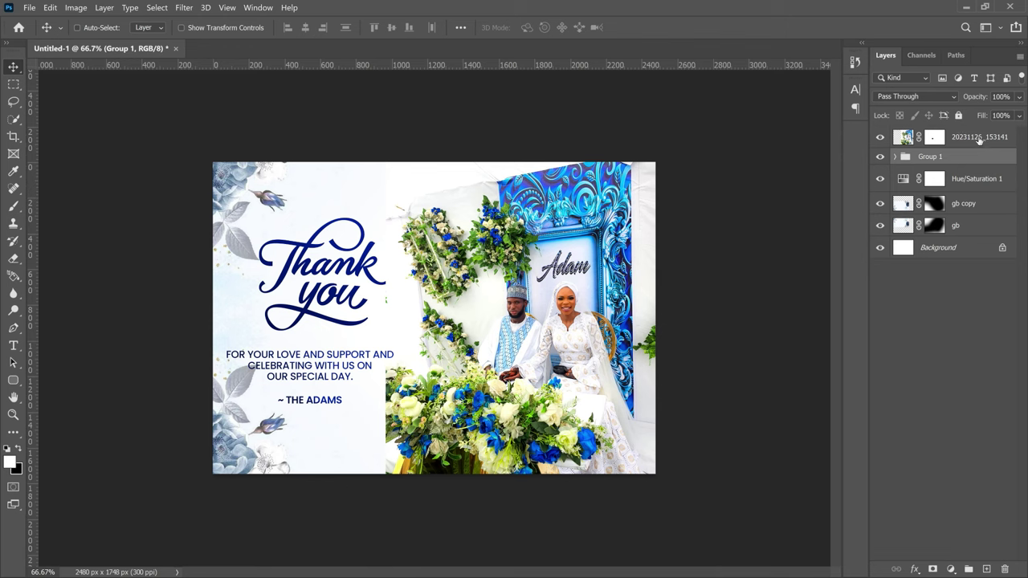
{"action": "left_click", "coordinate": [951, 569]}
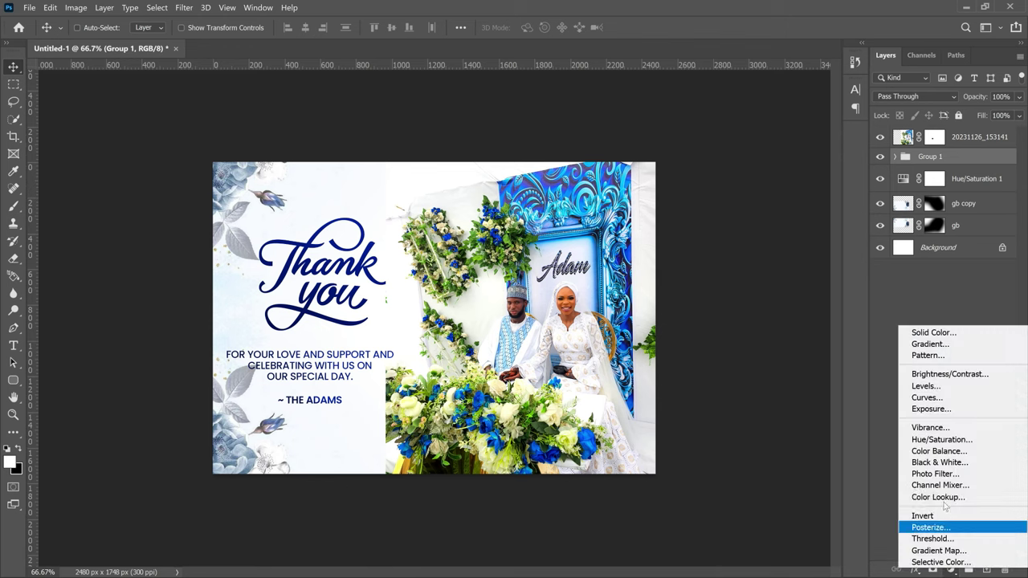
{"action": "left_click", "coordinate": [942, 441]}
{"action": "left_click_drag", "start_coordinate": [751, 202], "coordinate": [788, 198]}
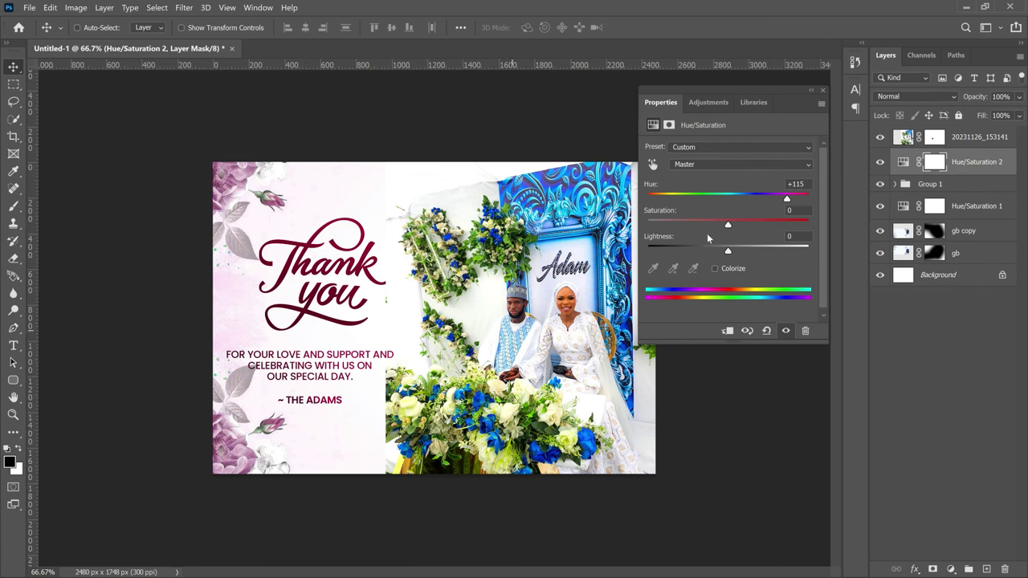
{"action": "left_click", "coordinate": [673, 197]}
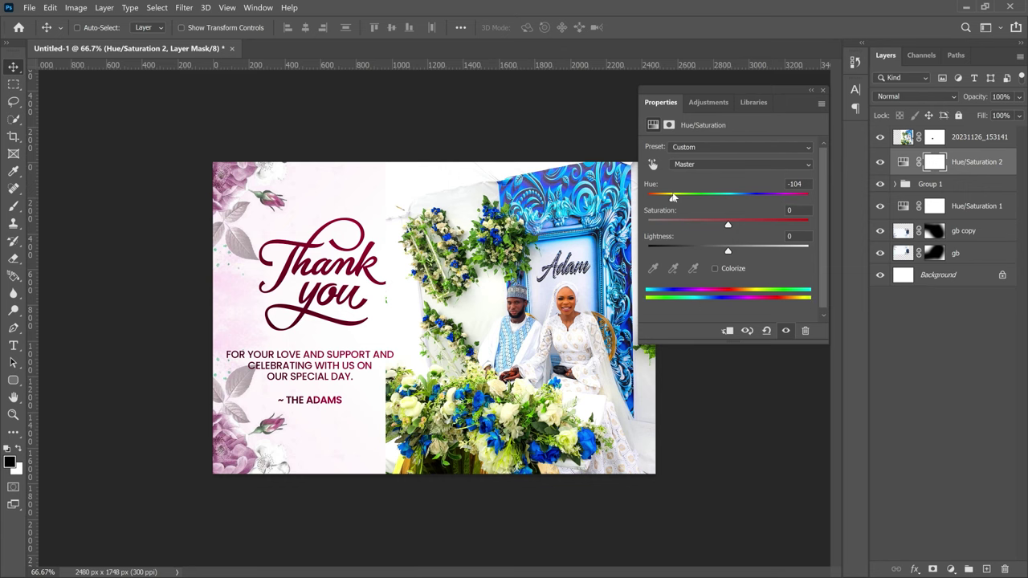
{"action": "left_click", "coordinate": [661, 197]}
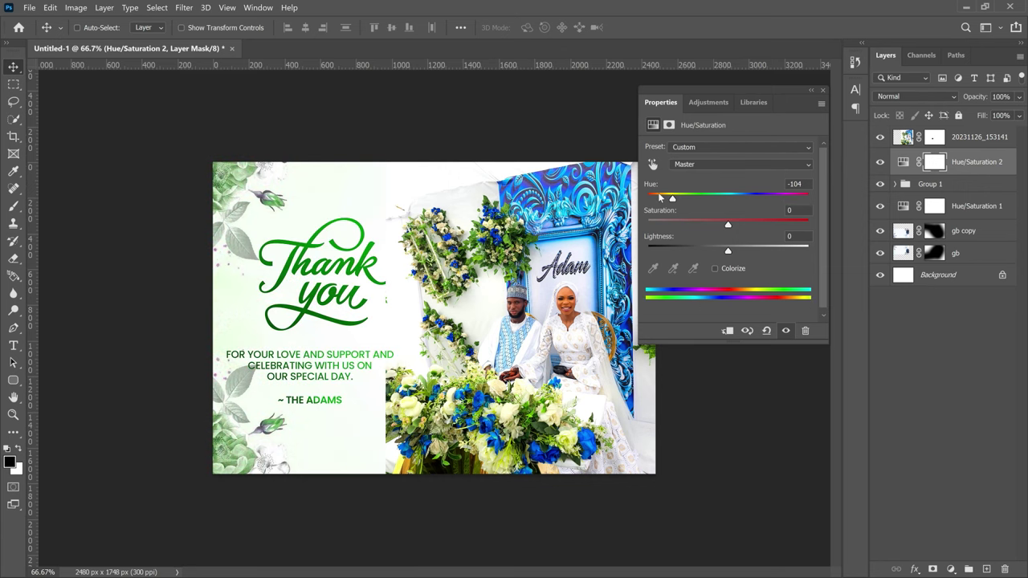
{"action": "left_click", "coordinate": [764, 196]}
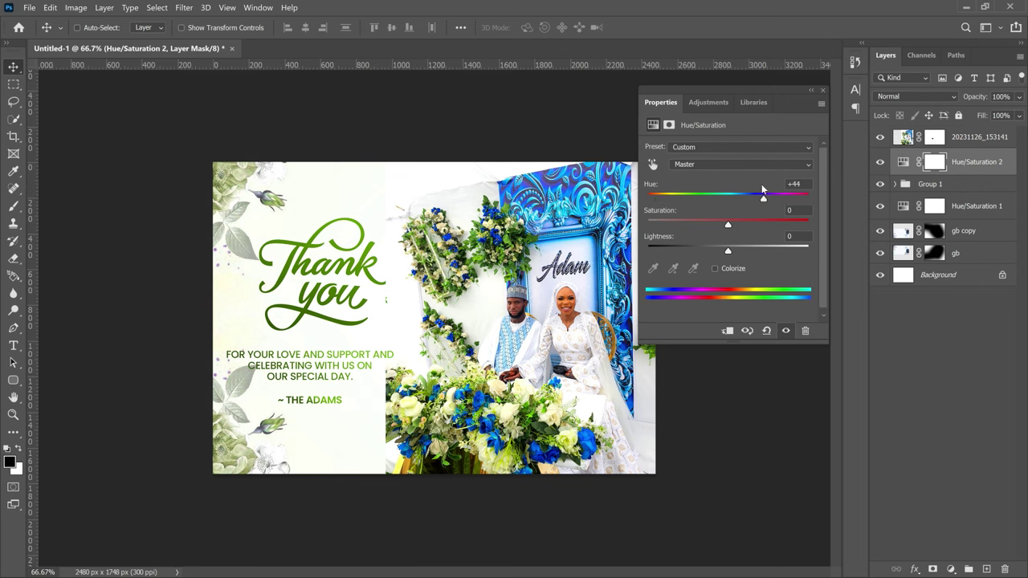
Step: Hide the Hue/Saturation adjustment above the text group and shift the "Thank you" lettering slightly left
{"action": "left_click", "coordinate": [881, 163]}
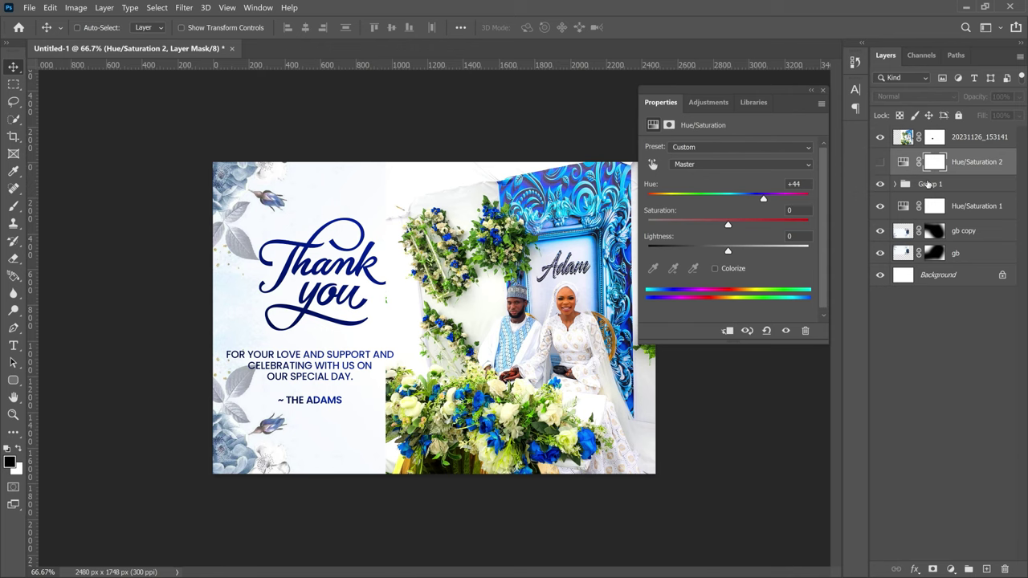
{"action": "left_click", "coordinate": [960, 169]}
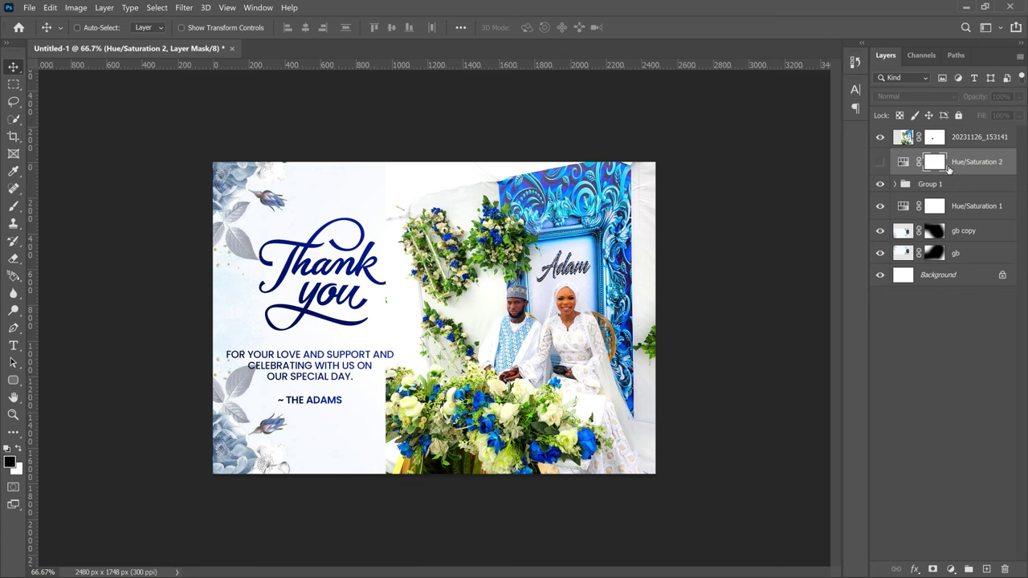
{"action": "key", "text": "ctrl+z"}
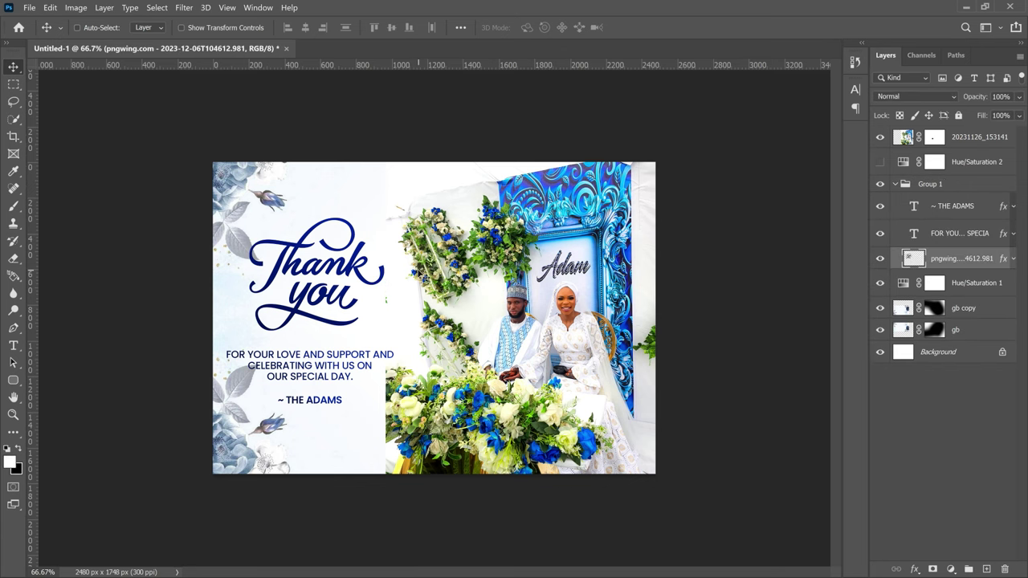